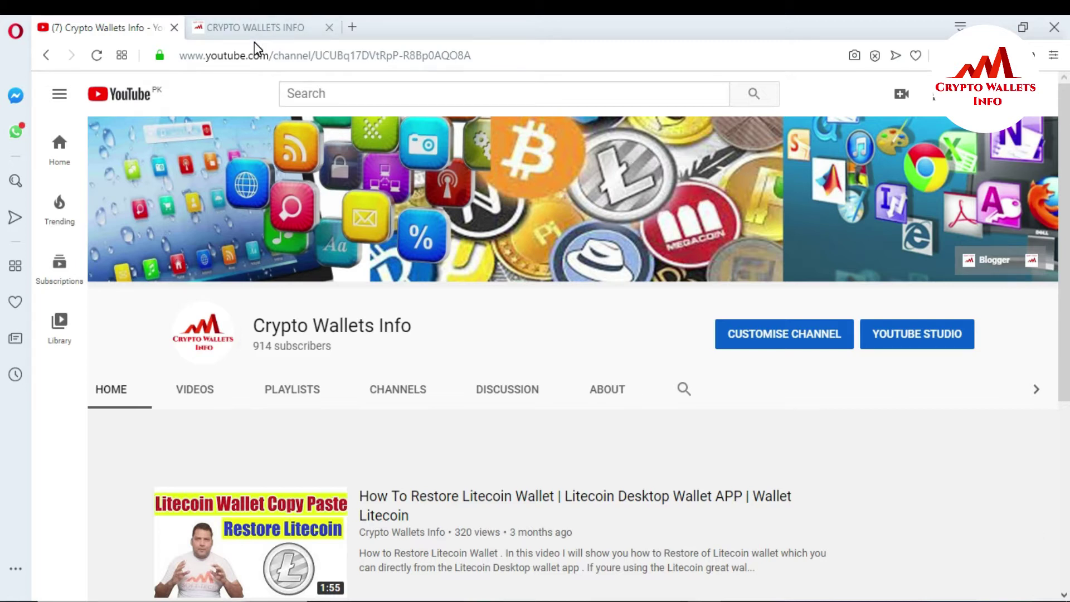
- Open the CoinMarketCap website in a new browser tab
{"action": "left_click", "coordinate": [247, 15]}
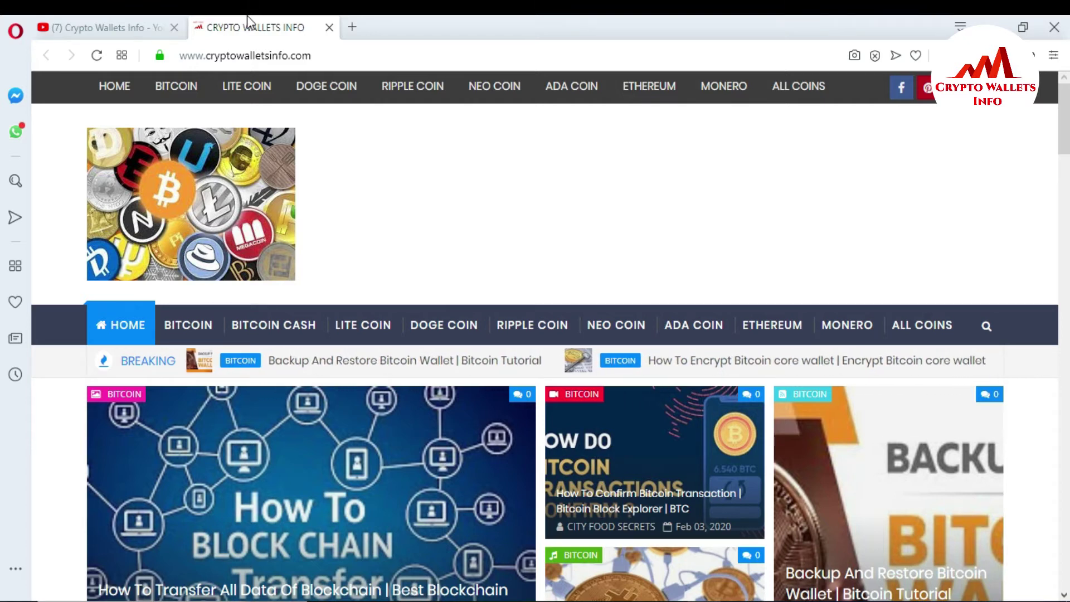
{"action": "left_click", "coordinate": [353, 29]}
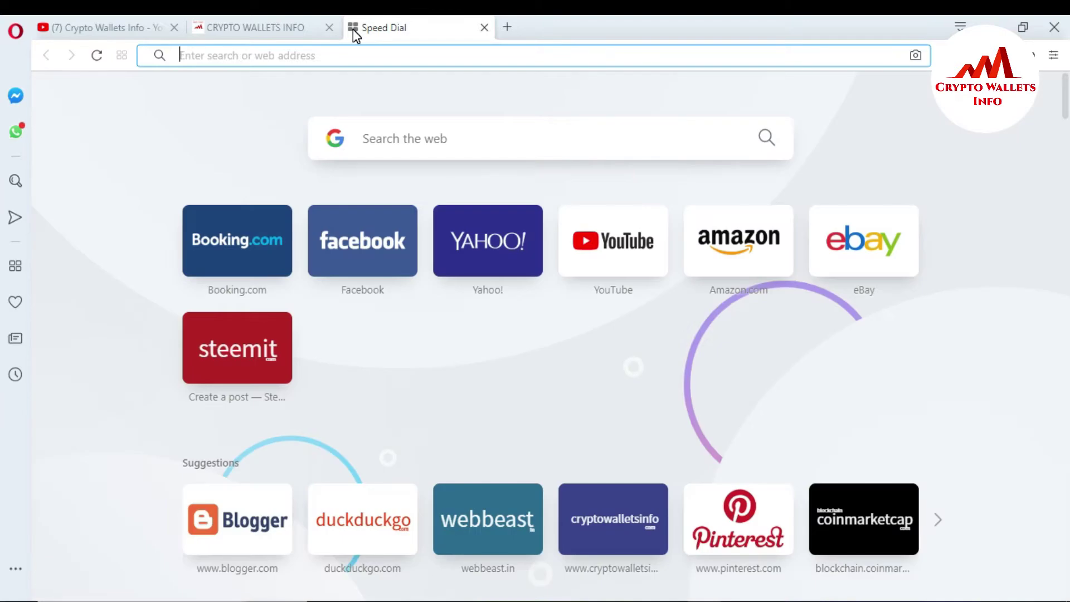
{"action": "type", "text": "ca"}
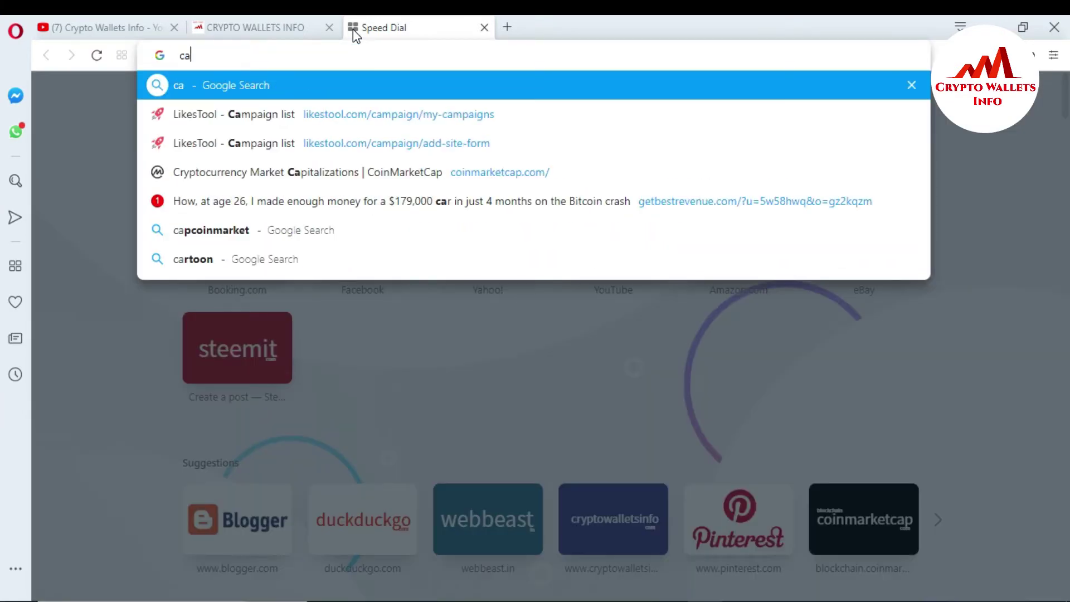
{"action": "type", "text": "p"}
{"action": "left_click", "coordinate": [316, 118]}
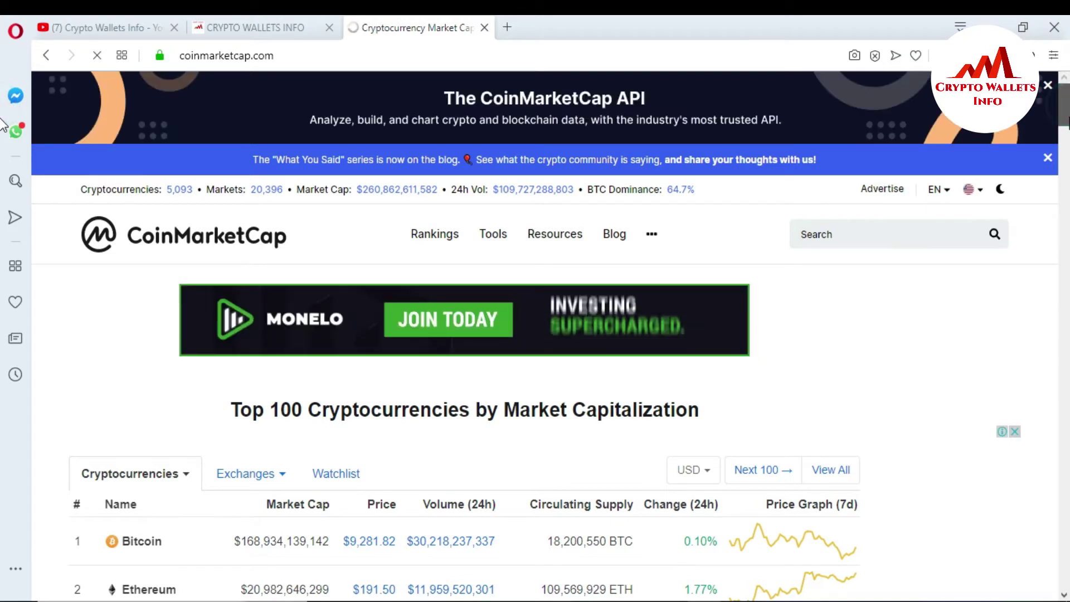
- Open Bitcoin's page from the cryptocurrency ranking and follow its link to the official website, bitcoin.org
{"action": "scroll", "coordinate": [3, 126], "scroll_direction": "down", "scroll_amount": 3}
{"action": "scroll", "coordinate": [3, 127], "scroll_direction": "down", "scroll_amount": 1}
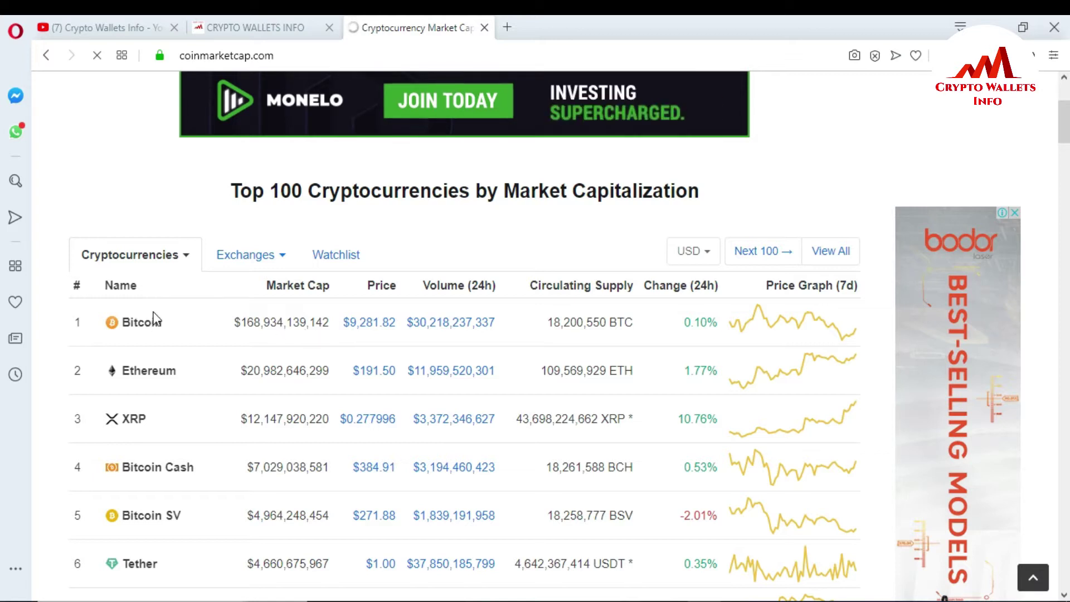
{"action": "left_click", "coordinate": [141, 329]}
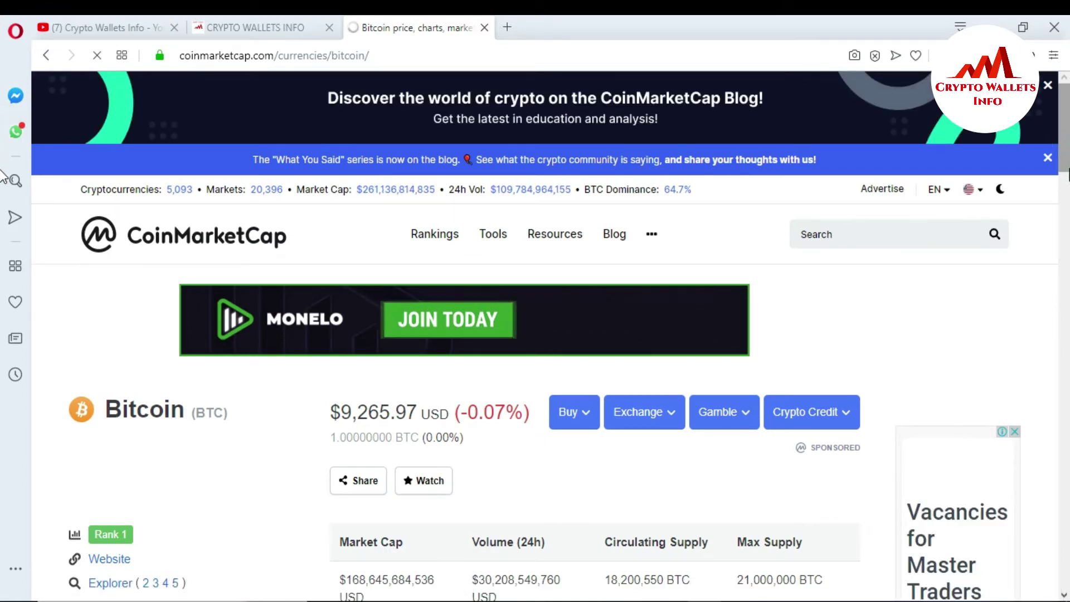
{"action": "scroll", "coordinate": [2, 150], "scroll_direction": "down", "scroll_amount": 5}
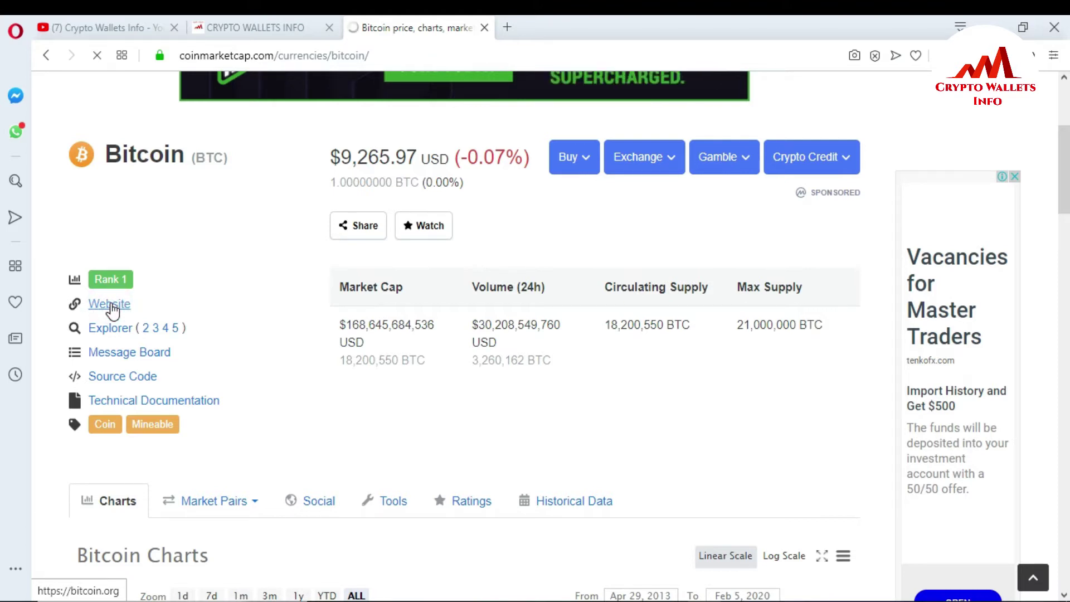
{"action": "left_click", "coordinate": [110, 305]}
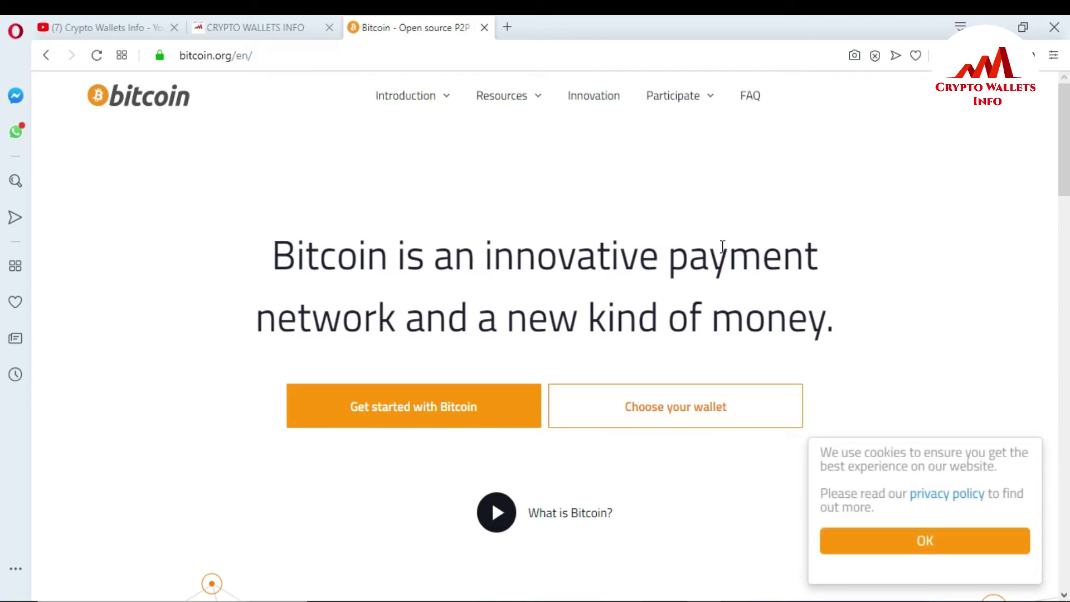
- Open the Bitcoin Core page from the site's resources
{"action": "scroll", "coordinate": [568, 278], "scroll_direction": "down", "scroll_amount": 5}
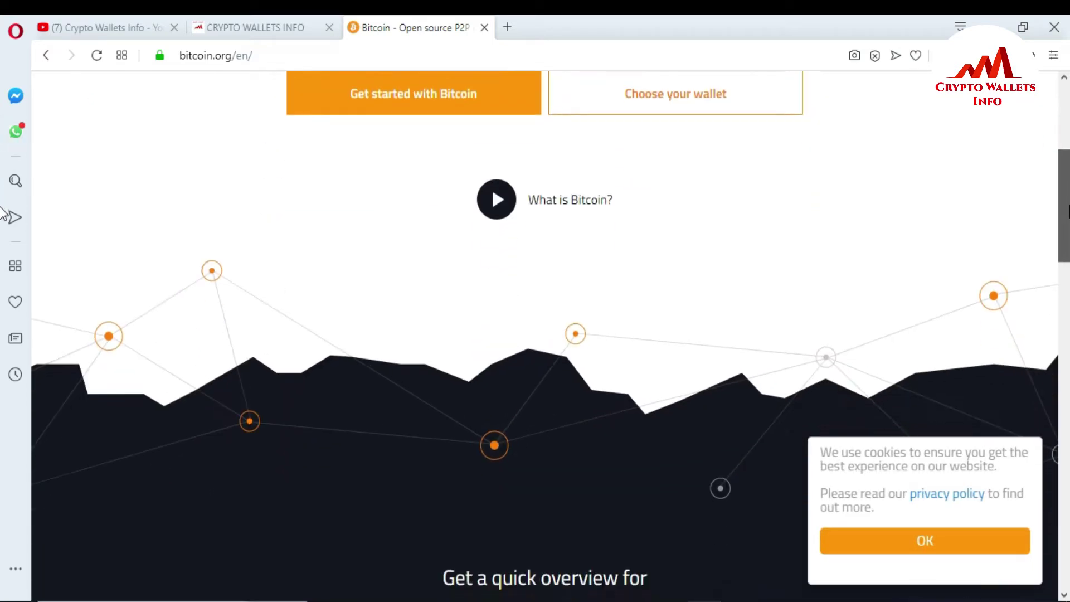
{"action": "scroll", "coordinate": [569, 168], "scroll_direction": "up", "scroll_amount": 5}
{"action": "mouse_move", "coordinate": [540, 100]}
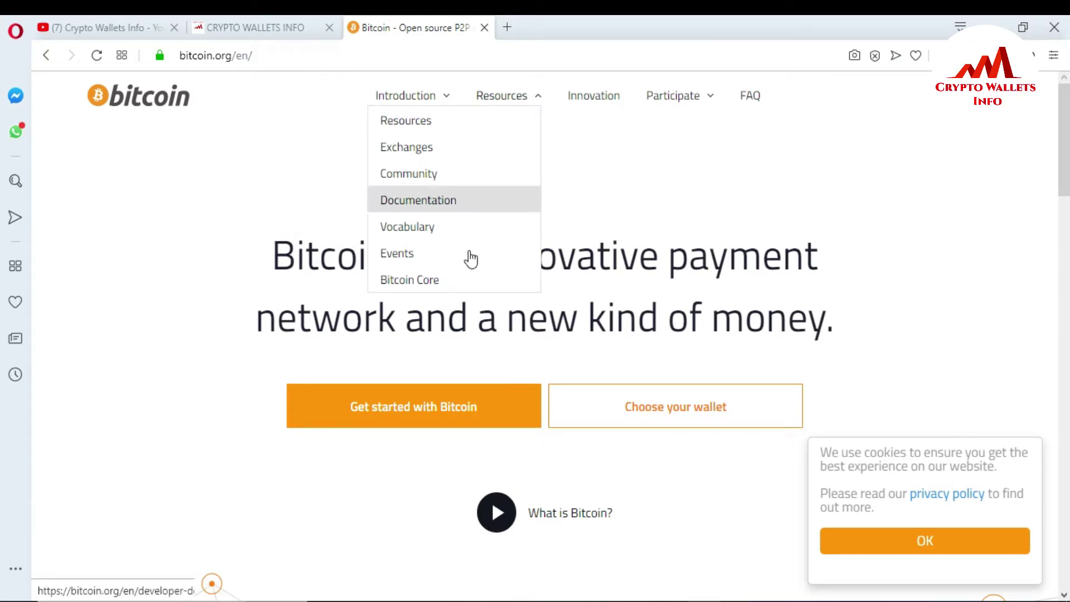
{"action": "left_click", "coordinate": [427, 285]}
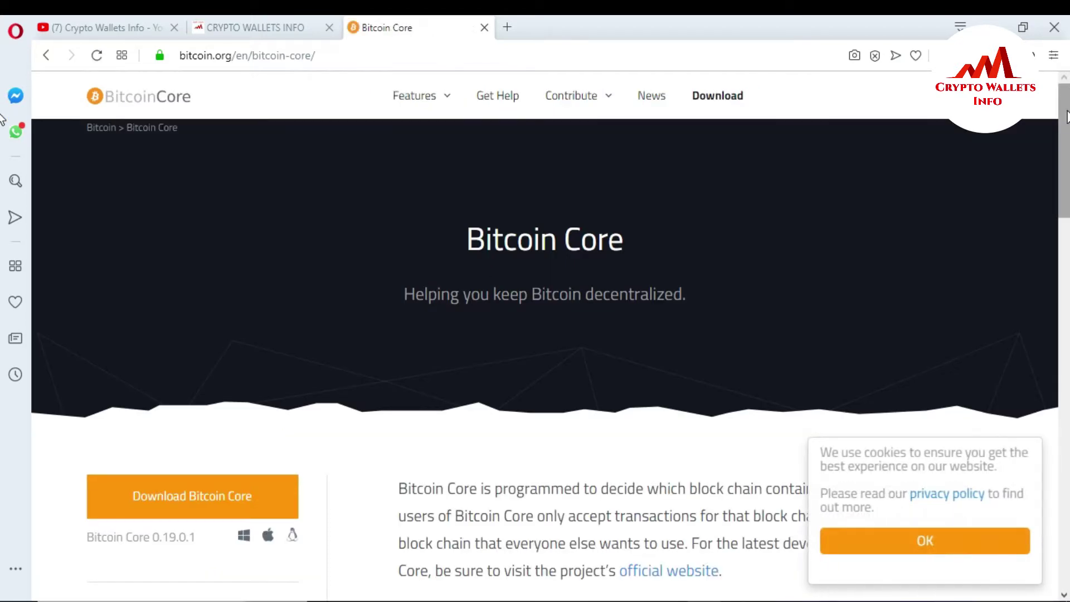
- Download the Windows exe installer of Bitcoin Core 0.19.0.1 and save it as bitcoin-0.19.0.1-win64-setup in the T8 folder
{"action": "scroll", "coordinate": [758, 218], "scroll_direction": "down", "scroll_amount": 4}
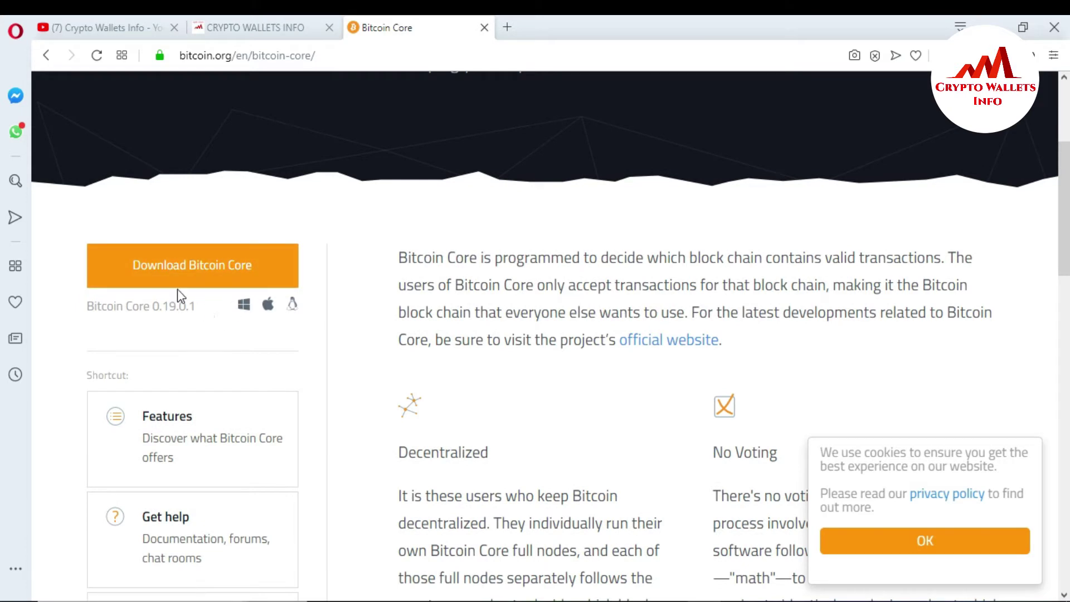
{"action": "left_click", "coordinate": [192, 273]}
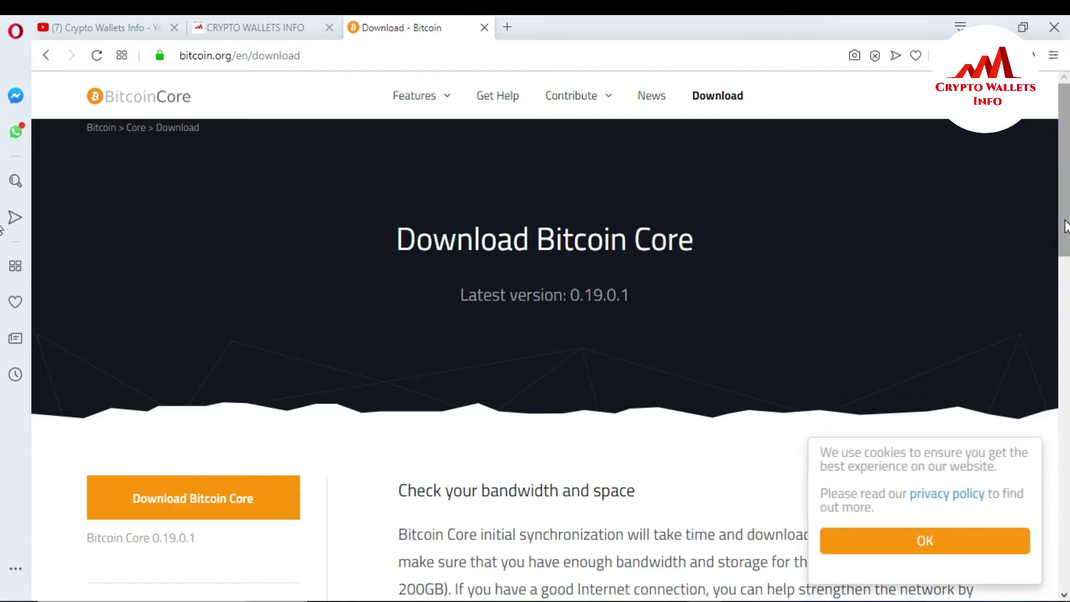
{"action": "scroll", "coordinate": [1065, 231], "scroll_direction": "down", "scroll_amount": 6}
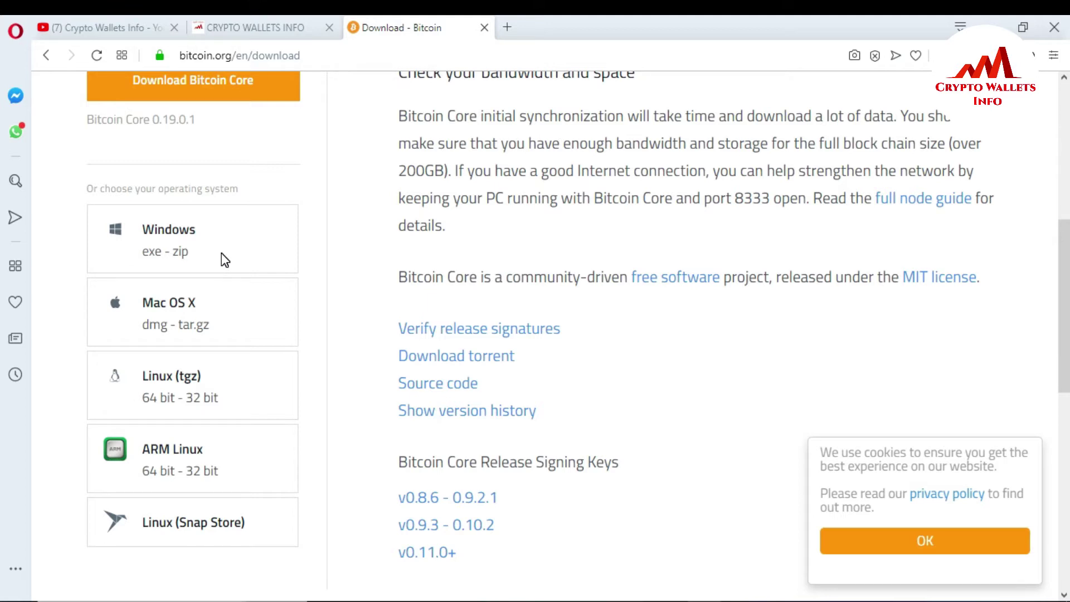
{"action": "left_click", "coordinate": [177, 235]}
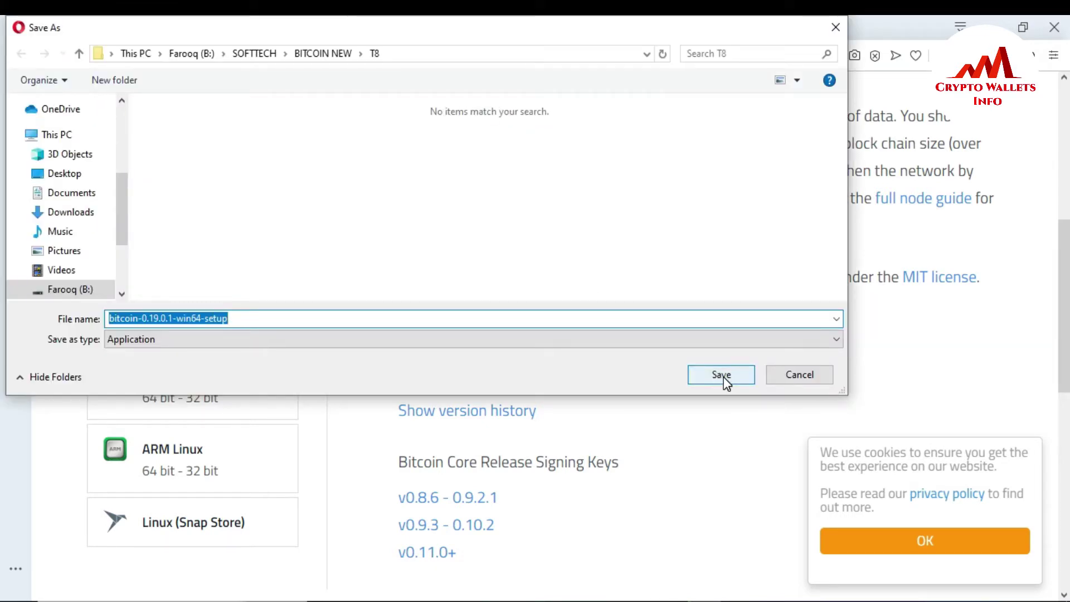
{"action": "left_click", "coordinate": [723, 377]}
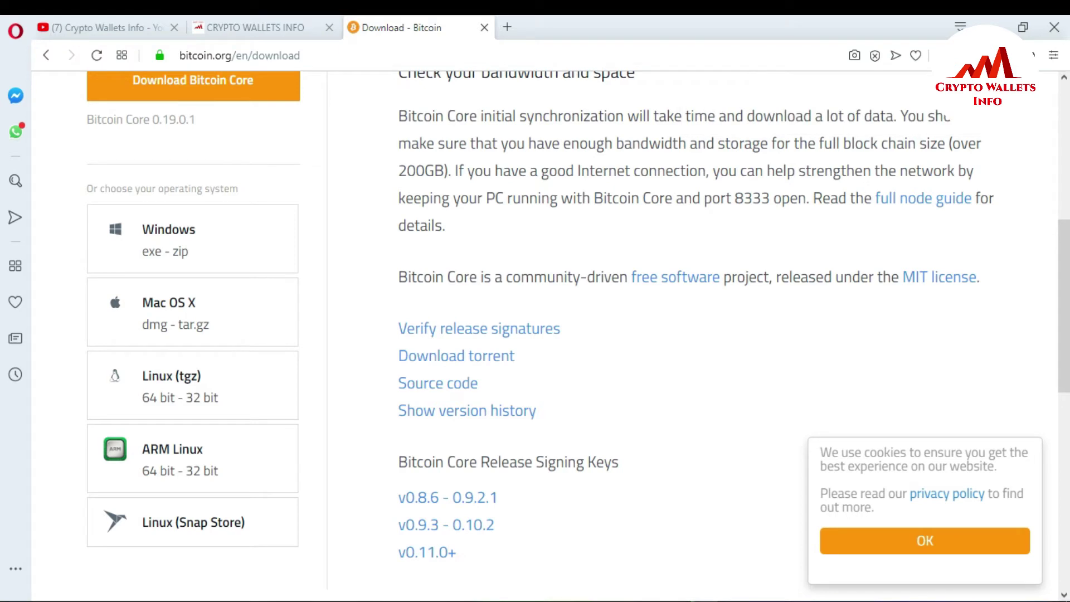
- Launch Bitcoin Core (64-bit) from the Windows search and hide the synchronization notice
{"action": "key", "text": "super"}
{"action": "type", "text": "bit"}
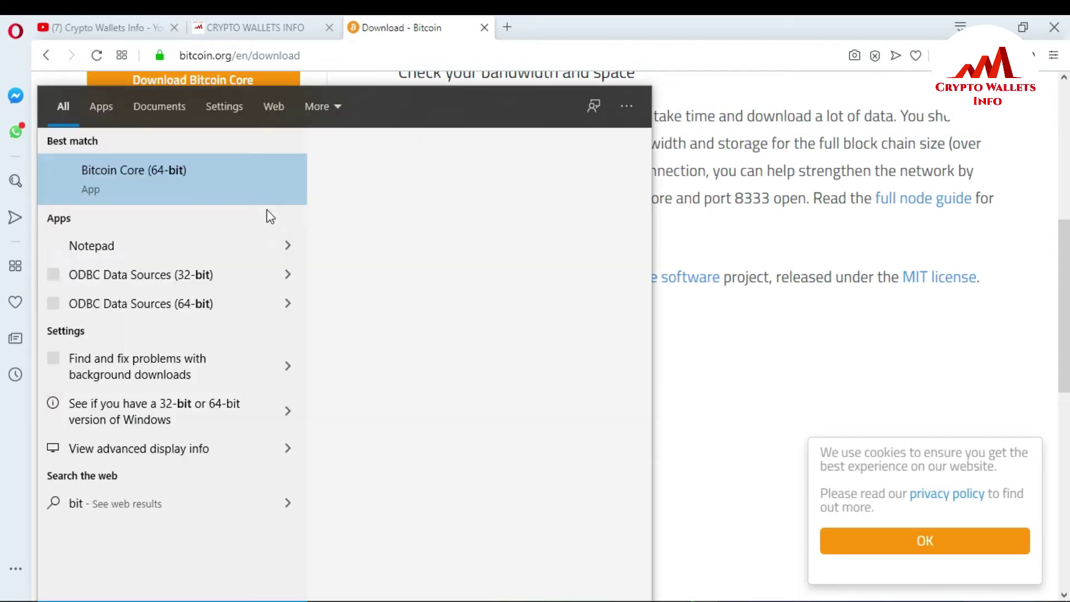
{"action": "left_click", "coordinate": [135, 175]}
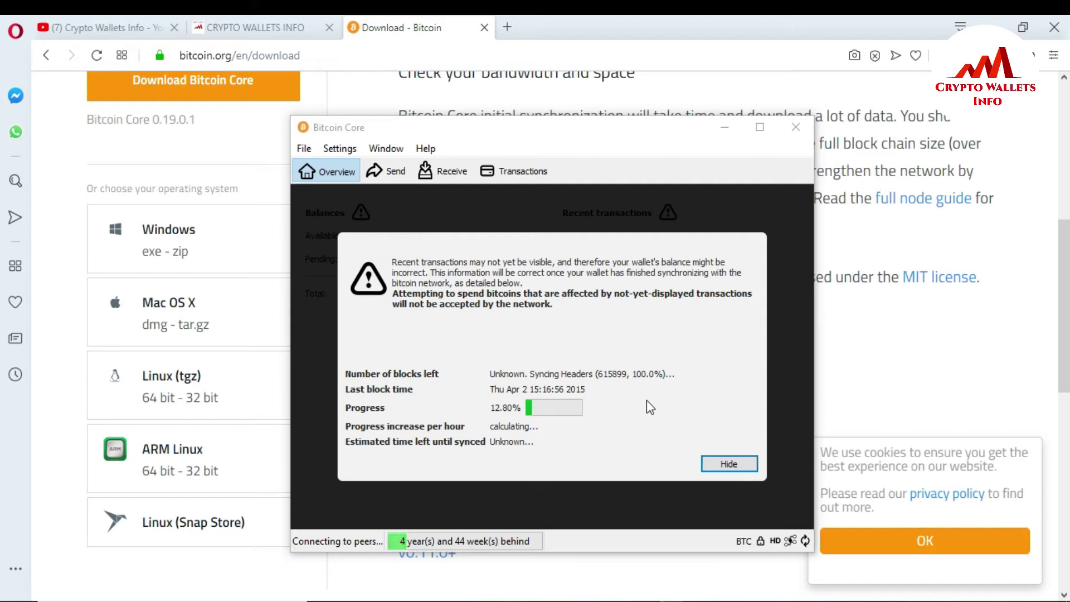
{"action": "left_click", "coordinate": [728, 465]}
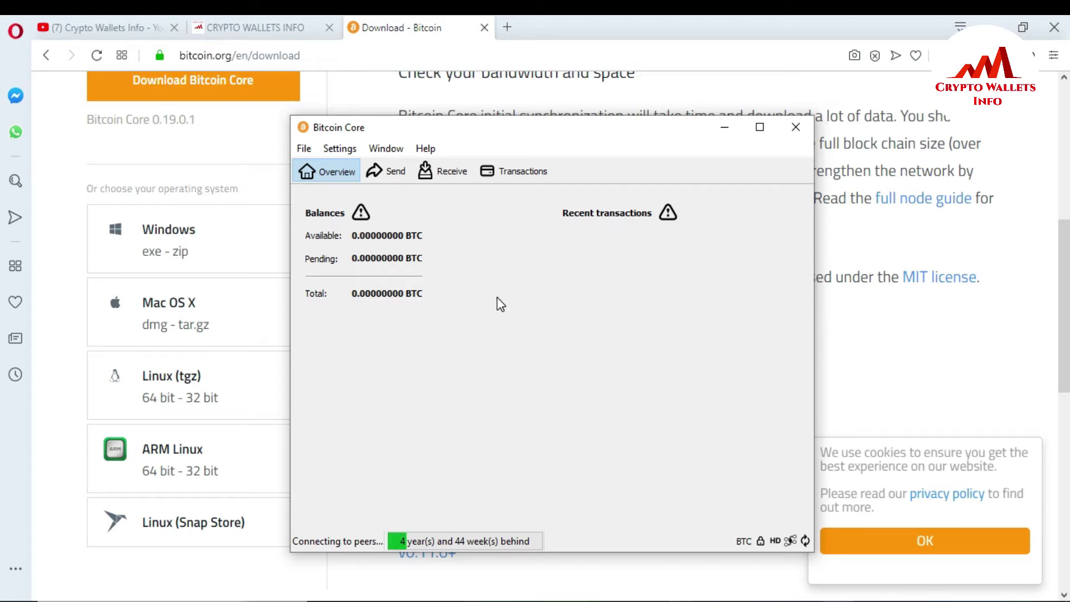
- Create a new receiving address in the wallet, highlight the address in the payment request, and close the request window
{"action": "left_click", "coordinate": [446, 174]}
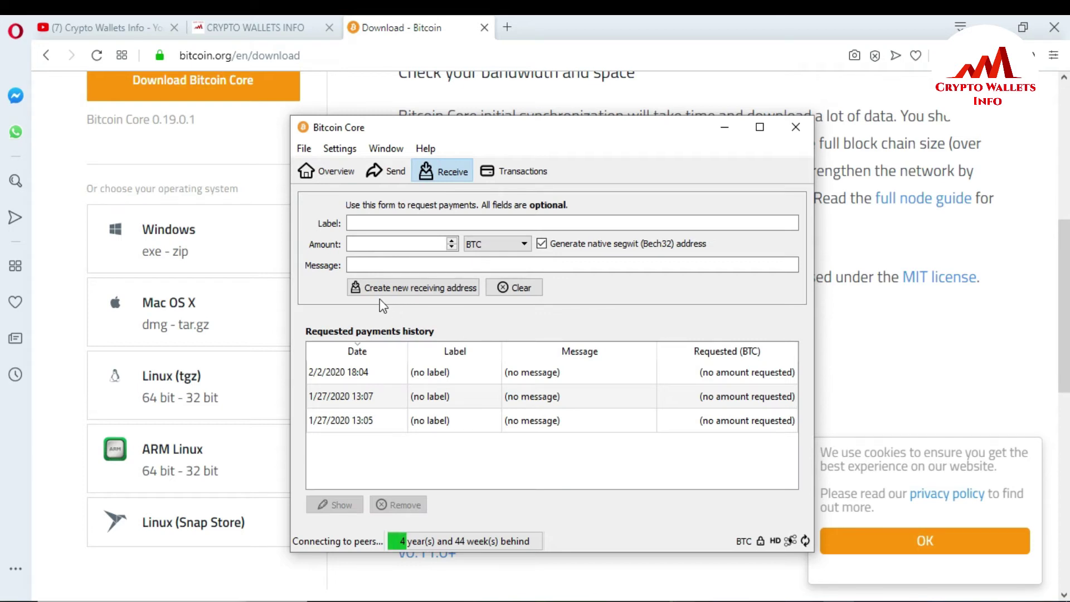
{"action": "left_click", "coordinate": [411, 289]}
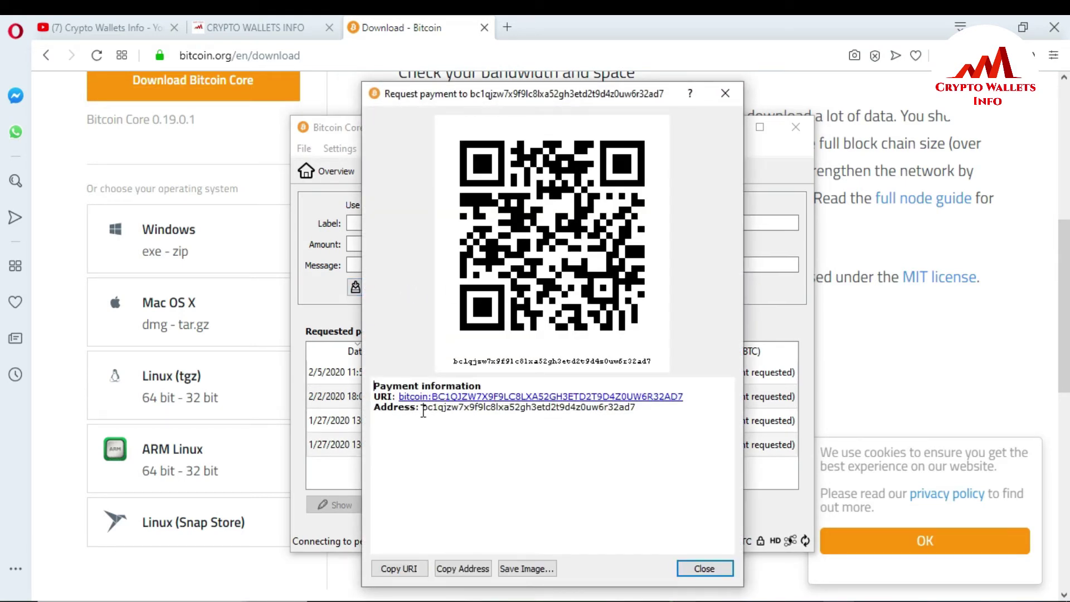
{"action": "left_click_drag", "start_coordinate": [423, 411], "coordinate": [647, 408]}
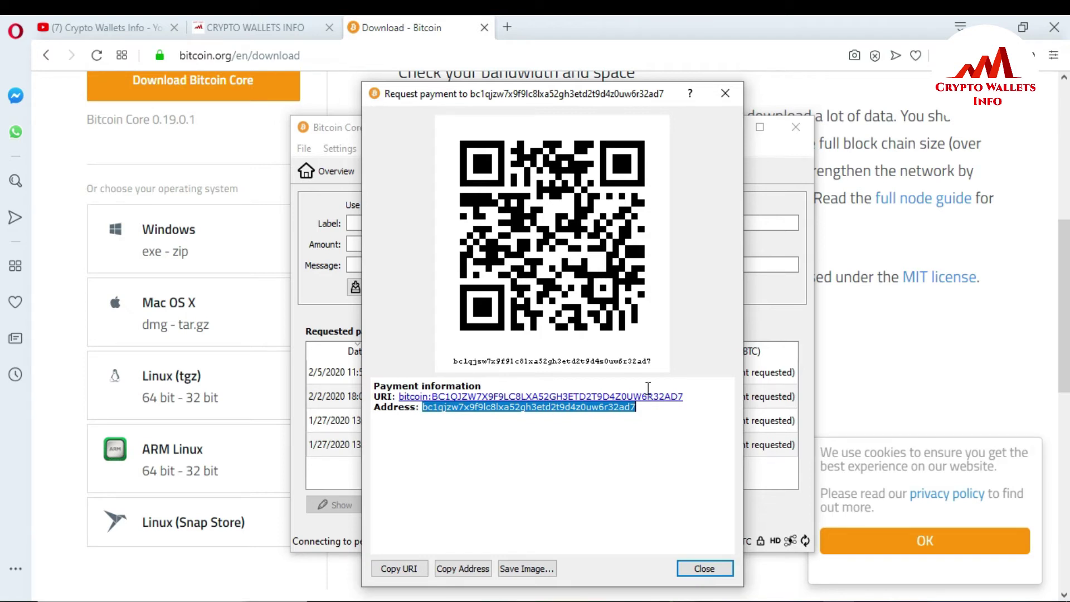
{"action": "left_click", "coordinate": [722, 96]}
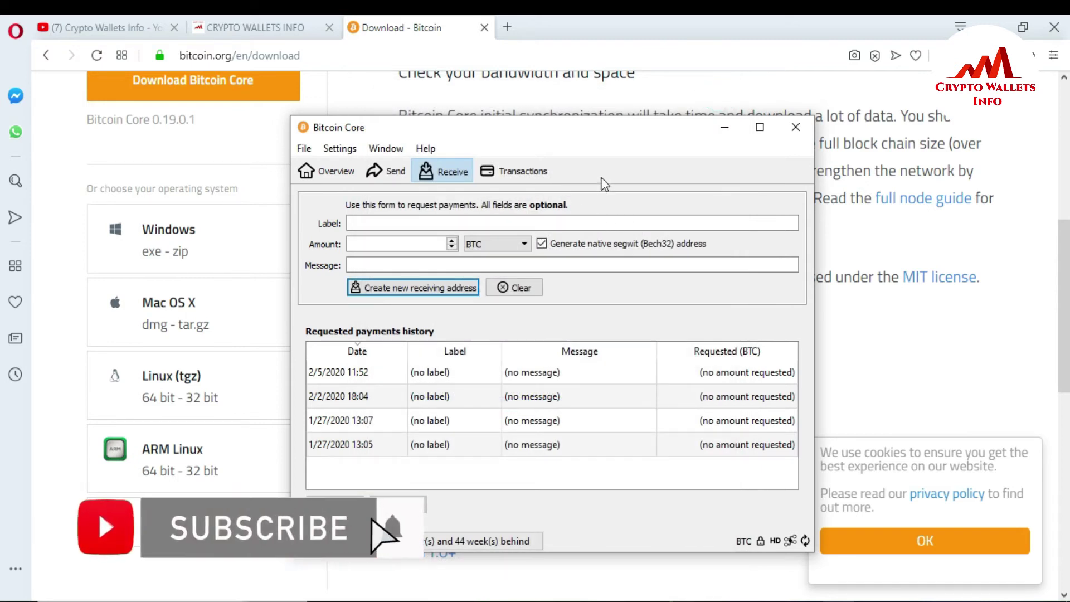
- View the wallet's passphrase change form, close it without entering anything, and check the wallet's encryption indicator
{"action": "left_click", "coordinate": [341, 151]}
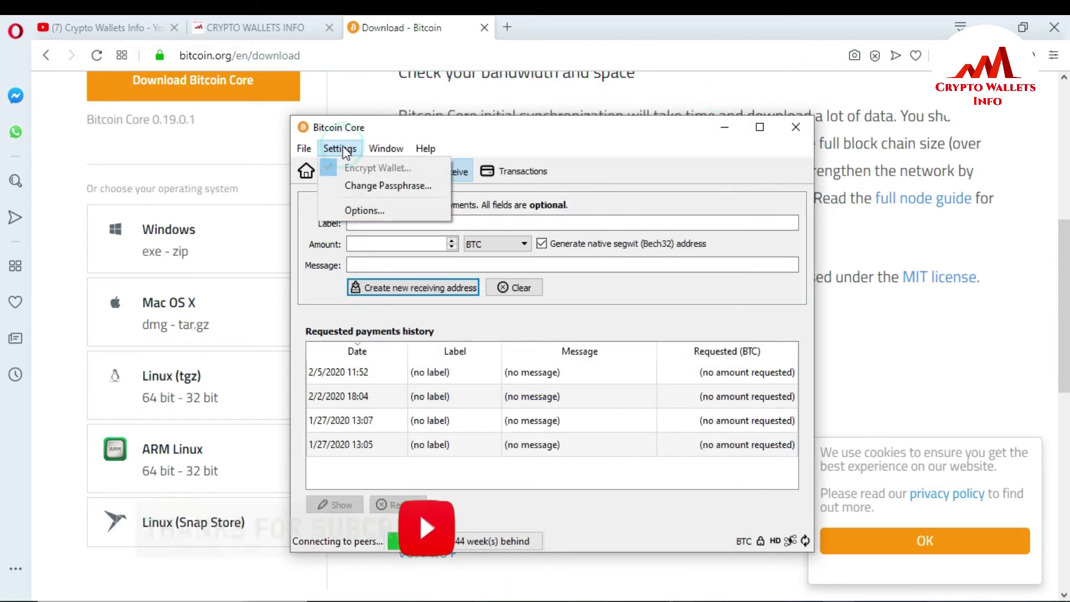
{"action": "left_click", "coordinate": [368, 187]}
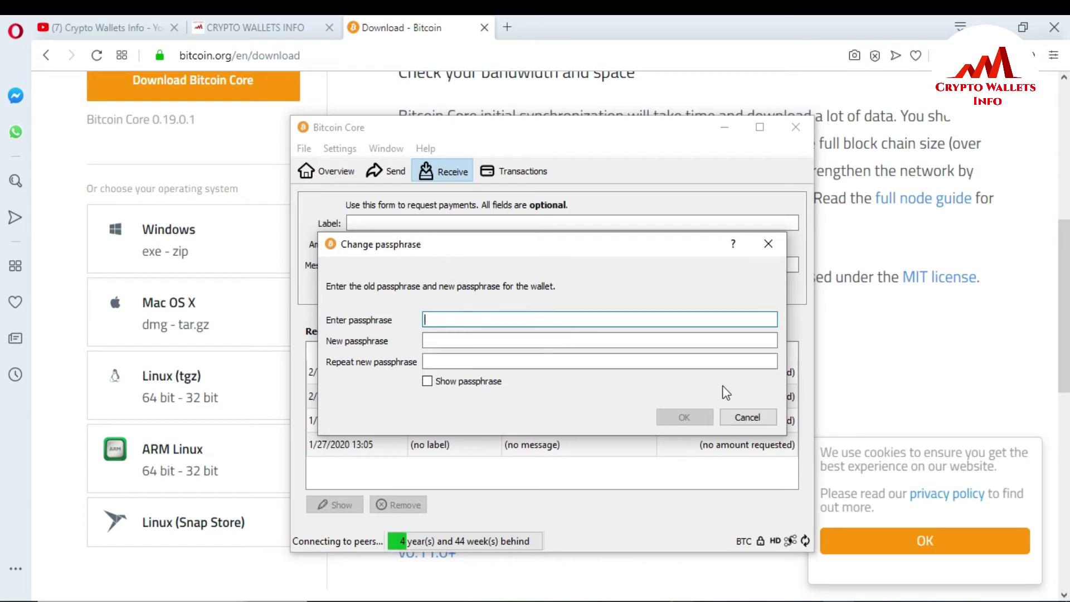
{"action": "left_click", "coordinate": [747, 416]}
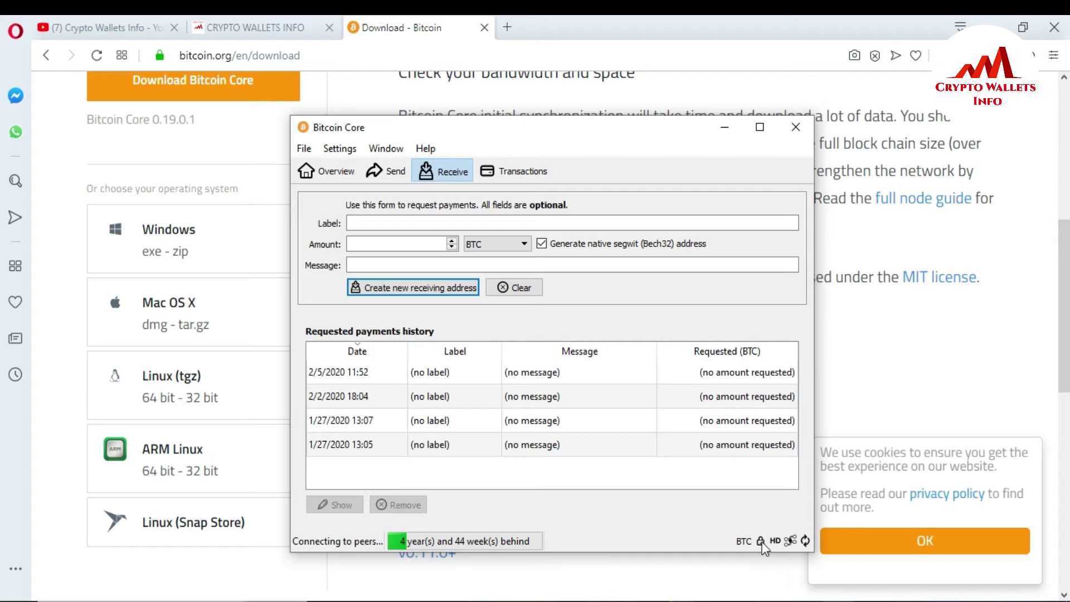
{"action": "mouse_move", "coordinate": [762, 542]}
- Back up the wallet to the Documents folder as a wallet data file named btc
{"action": "left_click", "coordinate": [304, 148]}
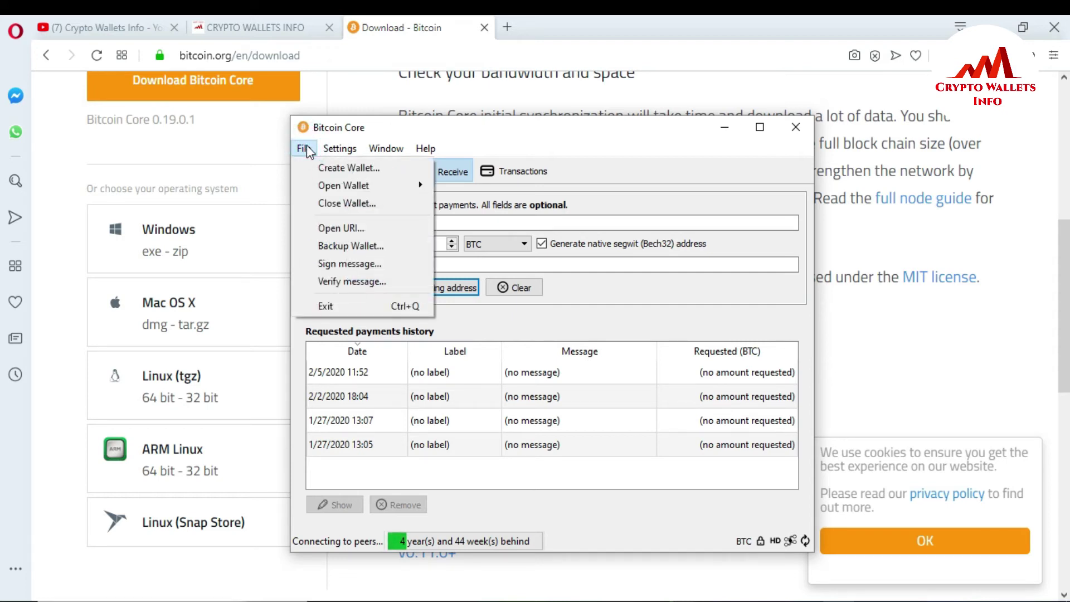
{"action": "left_click", "coordinate": [364, 249]}
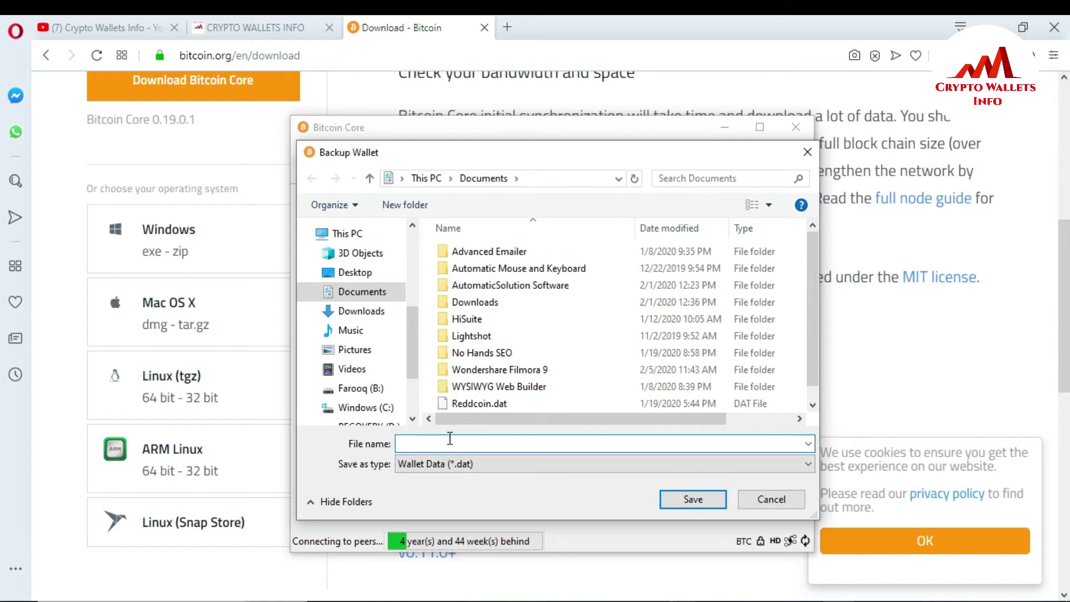
{"action": "type", "text": "wal"}
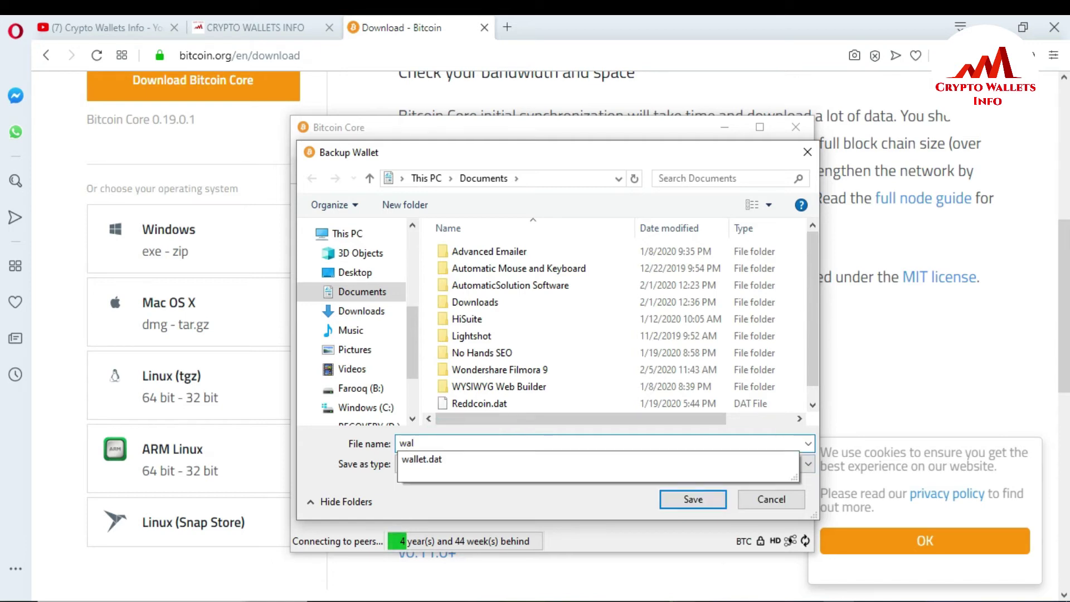
{"action": "key", "text": "BackSpace"}
{"action": "key", "text": "BackSpace"}
{"action": "key", "text": "BackSpace"}
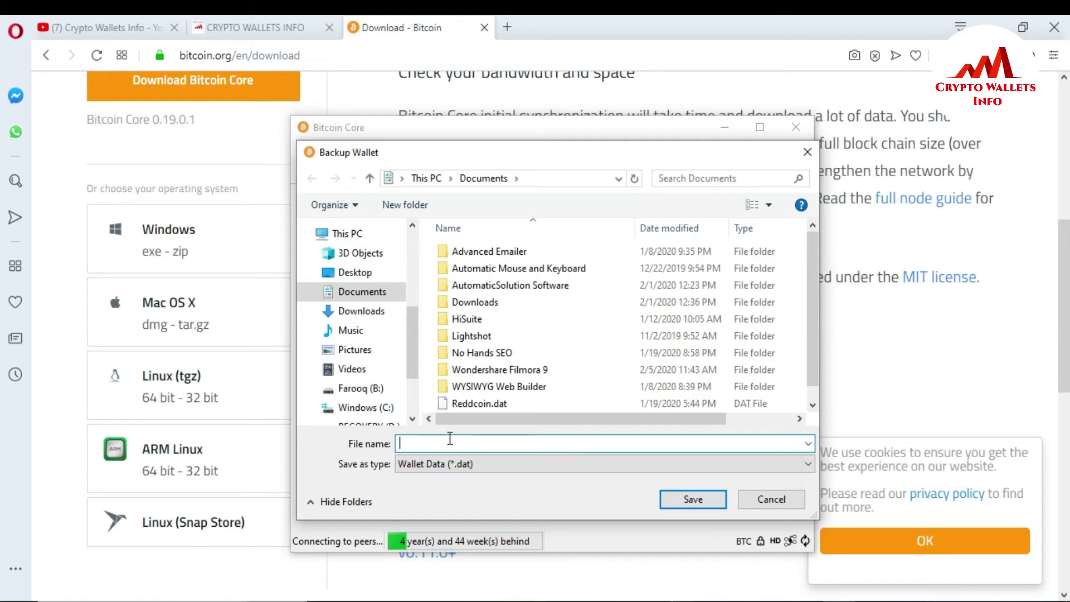
{"action": "type", "text": "btc"}
{"action": "left_click", "coordinate": [692, 499]}
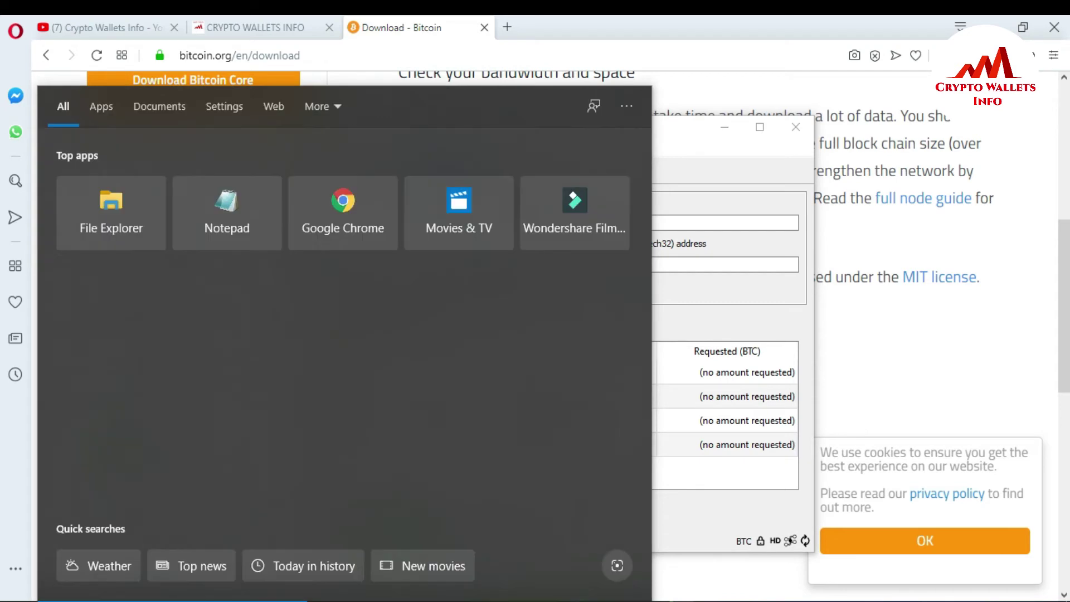
- Switch to the open File Explorer window and open the Documents folder to check the wallet backup file
{"action": "left_click", "coordinate": [685, 512]}
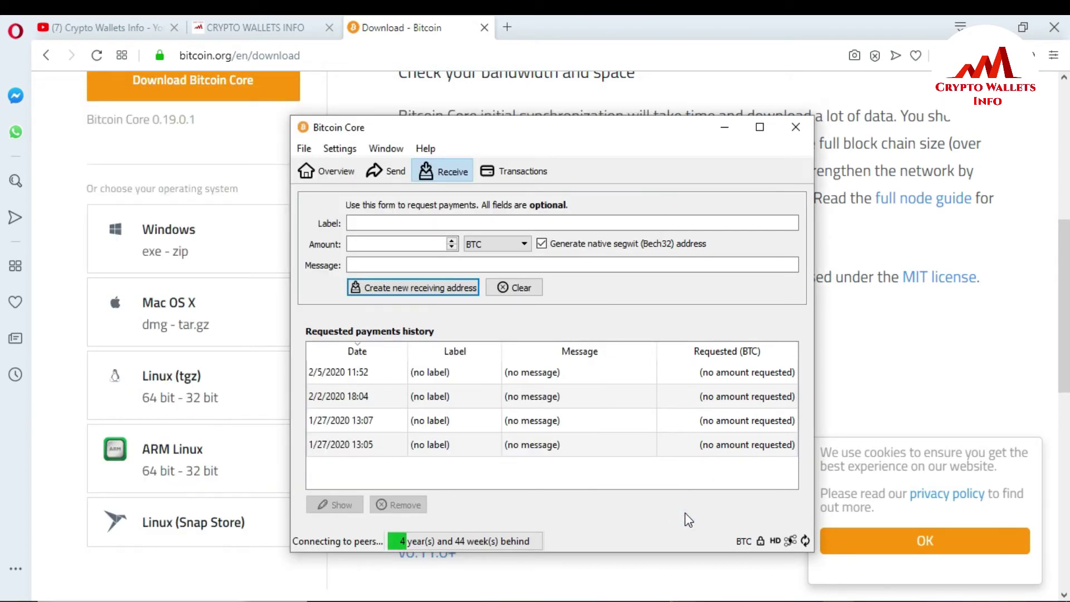
{"action": "mouse_move", "coordinate": [167, 597]}
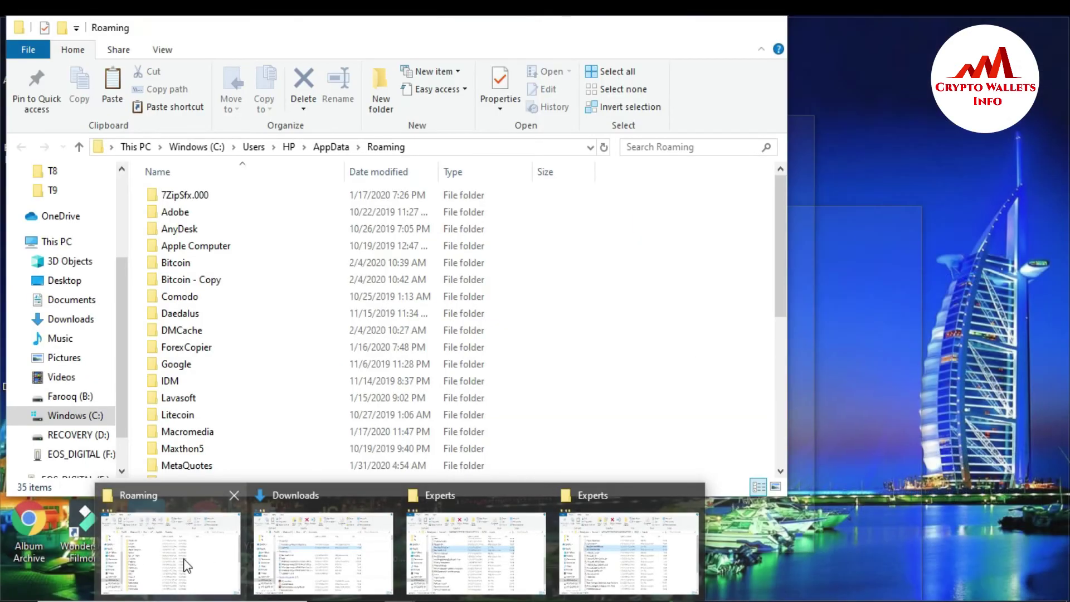
{"action": "left_click", "coordinate": [186, 565]}
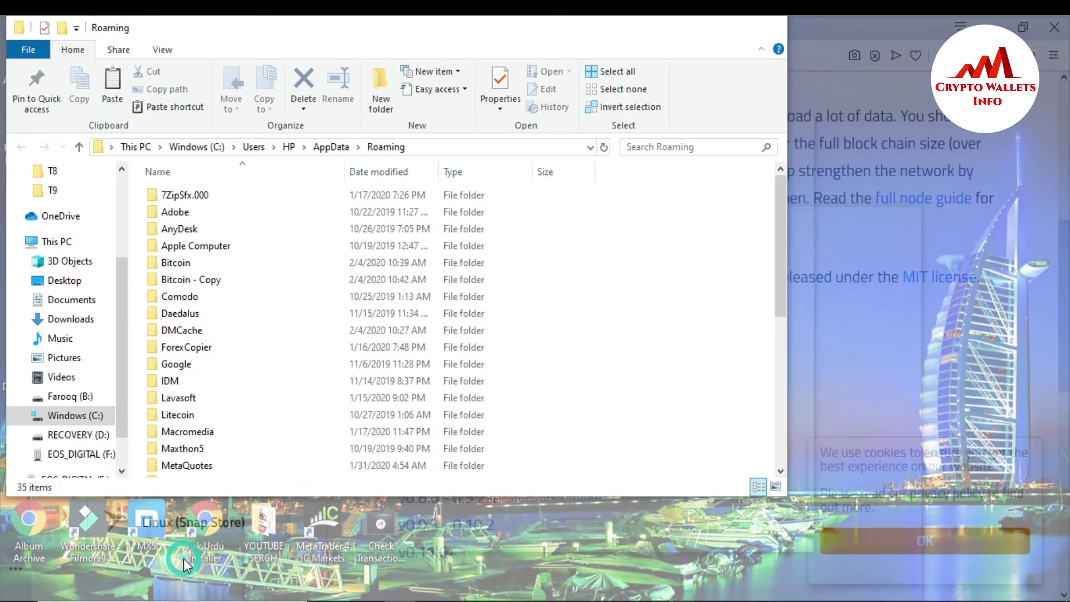
{"action": "left_click", "coordinate": [90, 304]}
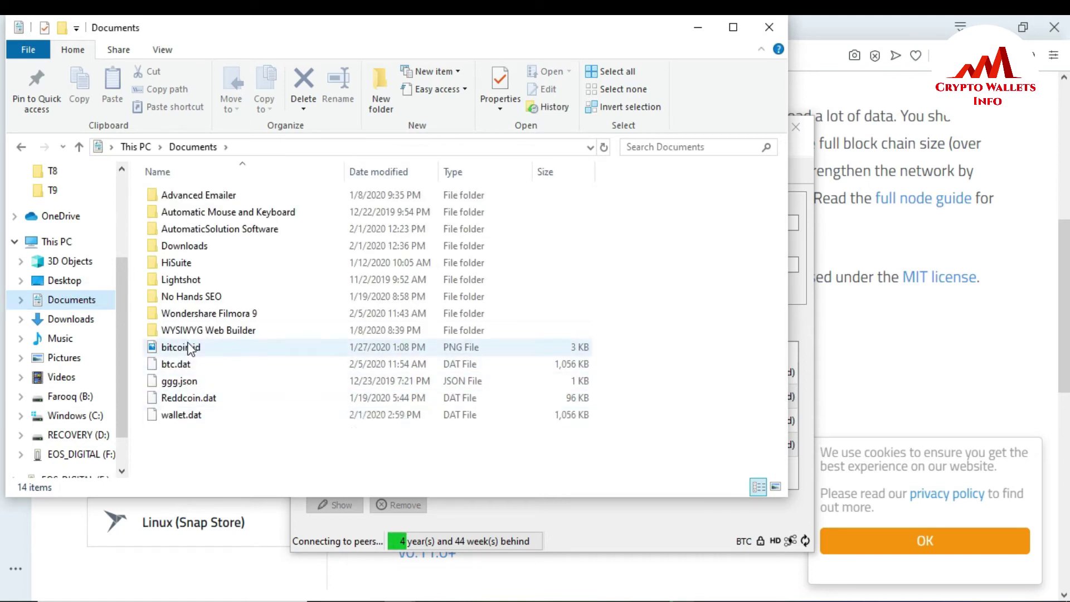
- Select the btc.dat backup file in the Documents folder to check it, leaving its name as it is
{"action": "left_click", "coordinate": [188, 364]}
{"action": "left_click", "coordinate": [188, 364]}
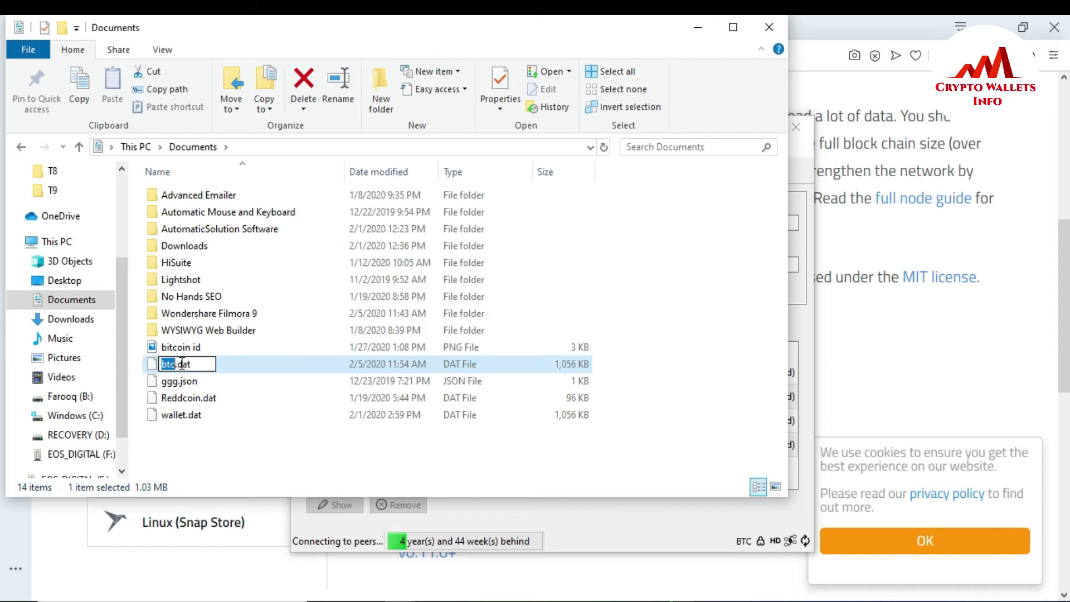
{"action": "left_click", "coordinate": [218, 434]}
{"action": "left_click", "coordinate": [169, 365]}
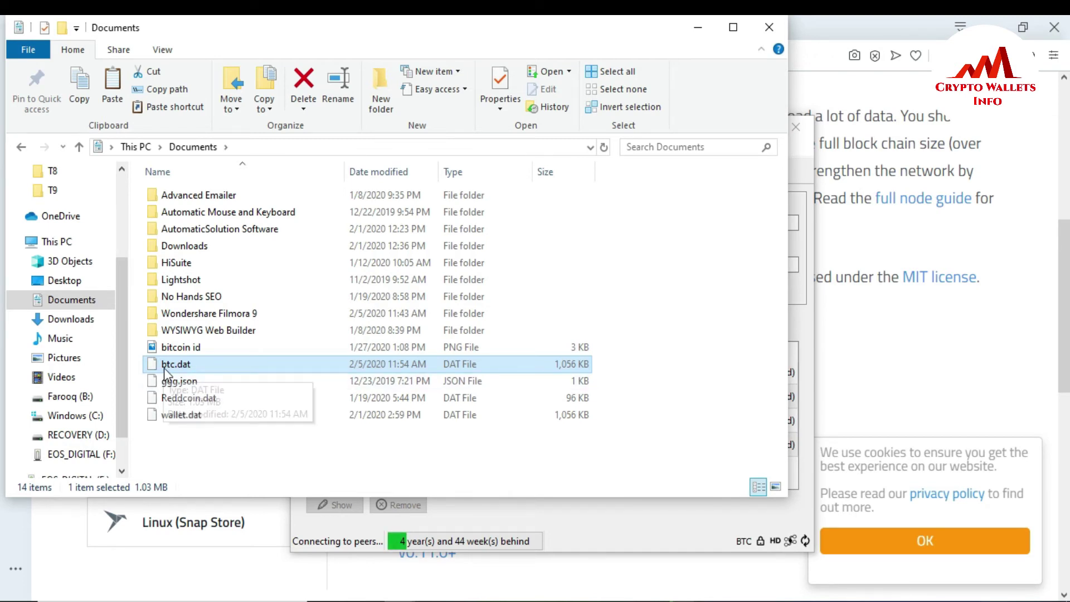
{"action": "left_click", "coordinate": [168, 601]}
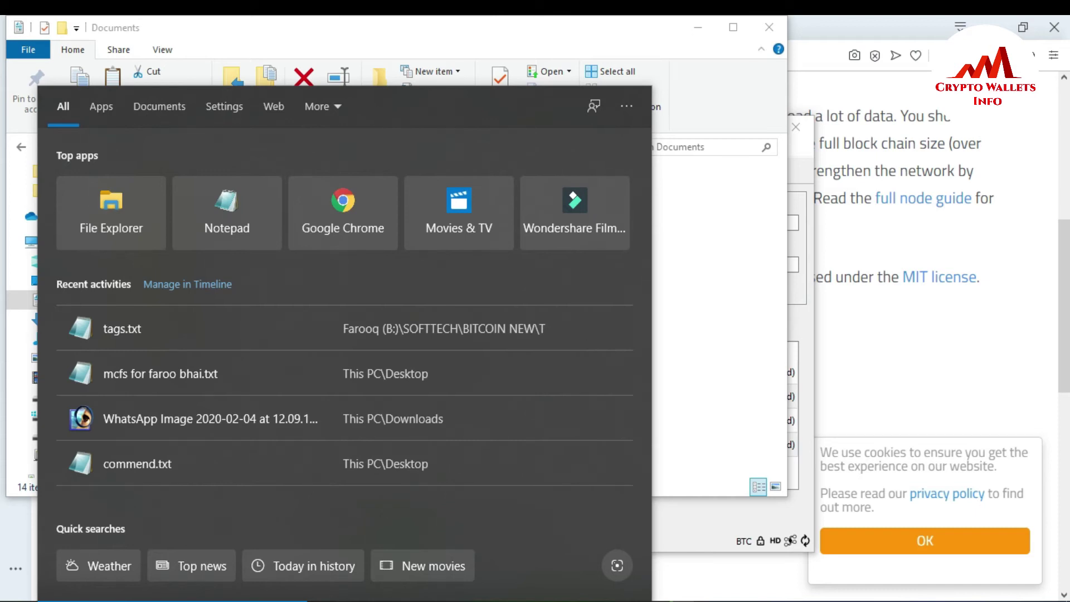
{"action": "key", "text": "Escape"}
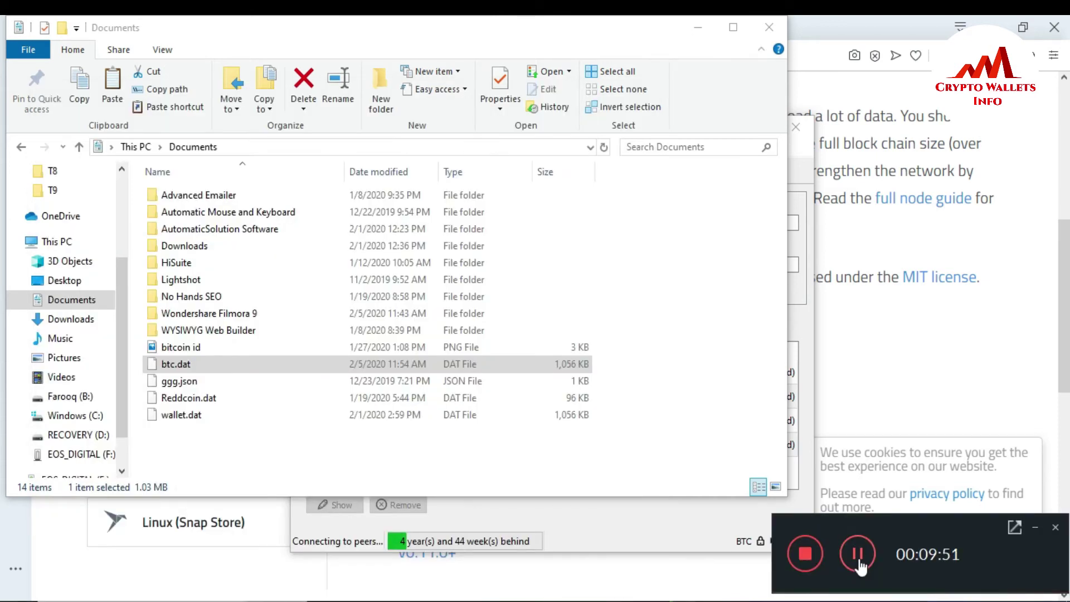
{"action": "left_click", "coordinate": [1034, 527]}
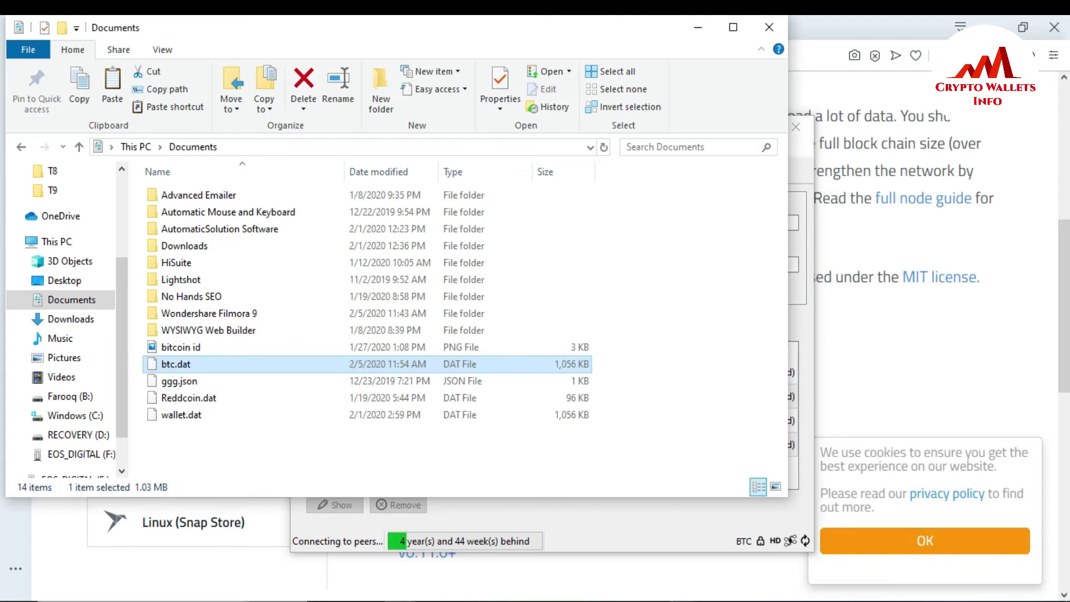
- Search Windows for %appdata% and open the matching folder
{"action": "key", "text": "super"}
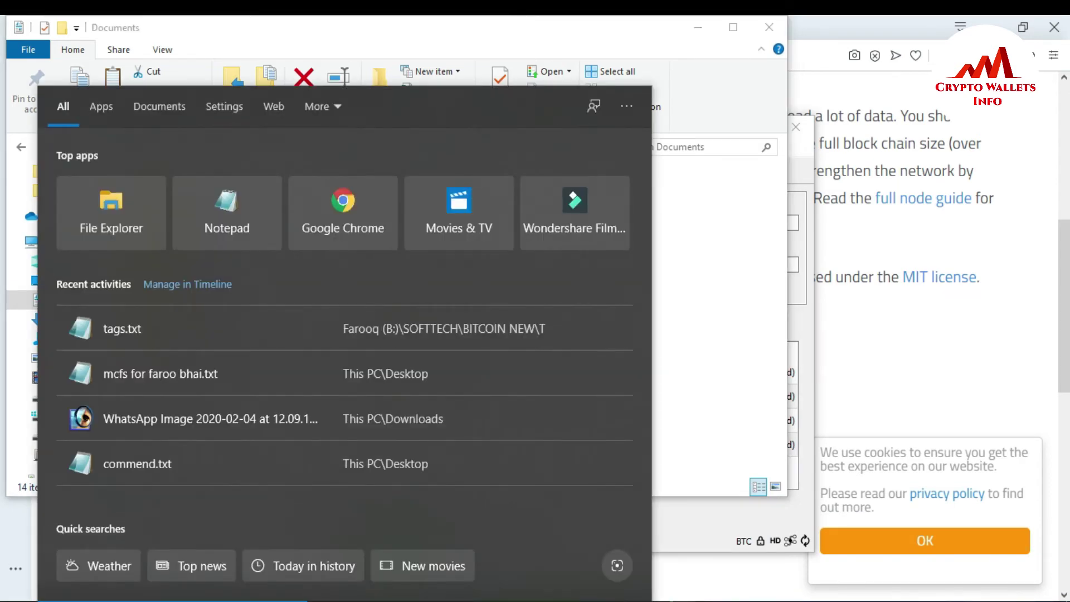
{"action": "type", "text": "%"}
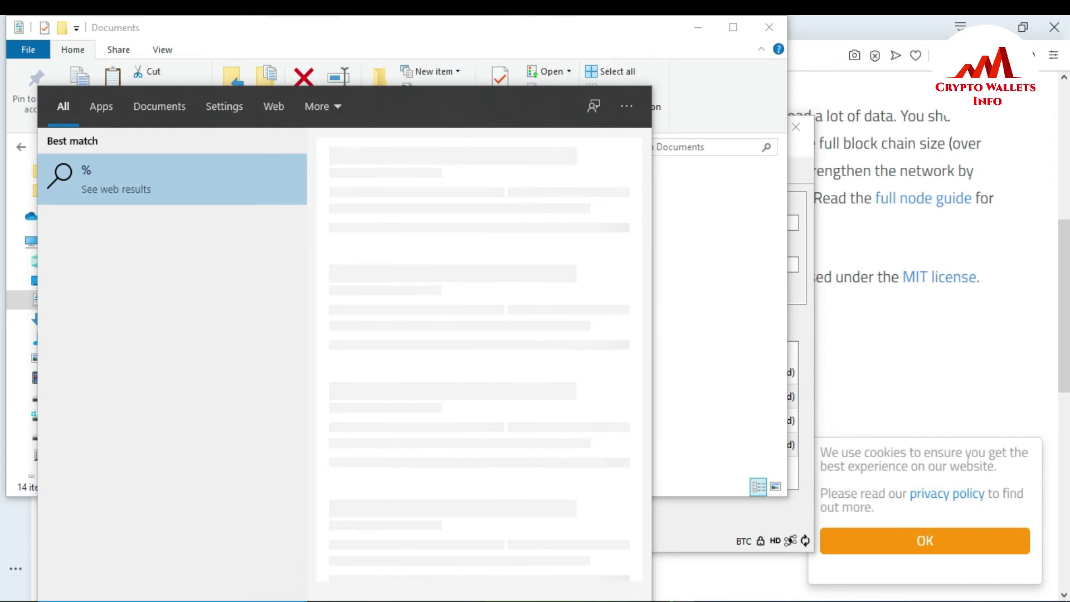
{"action": "type", "text": "appd"}
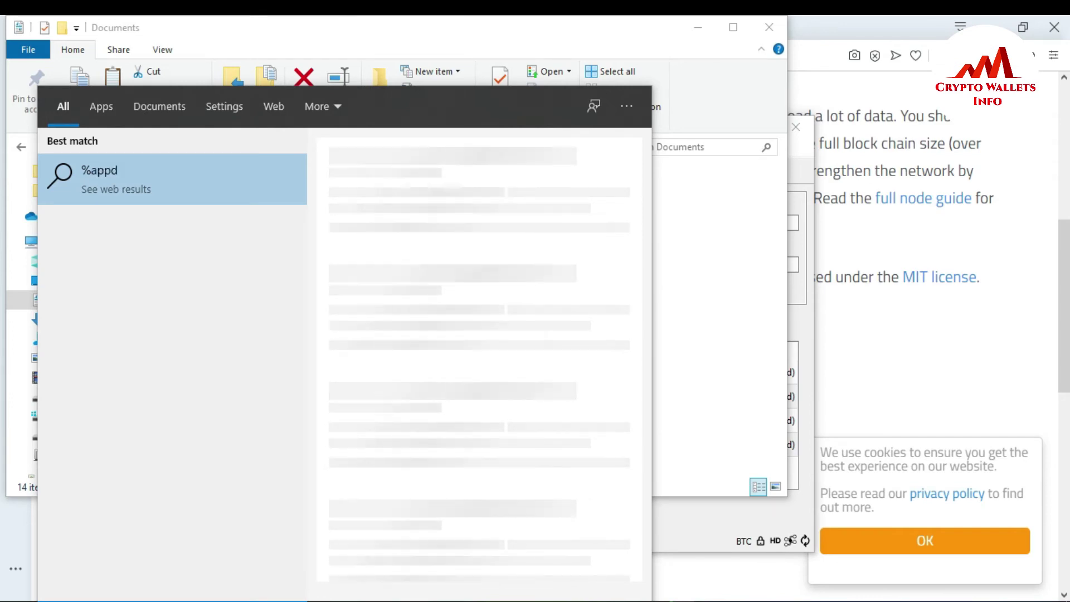
{"action": "type", "text": "ata"}
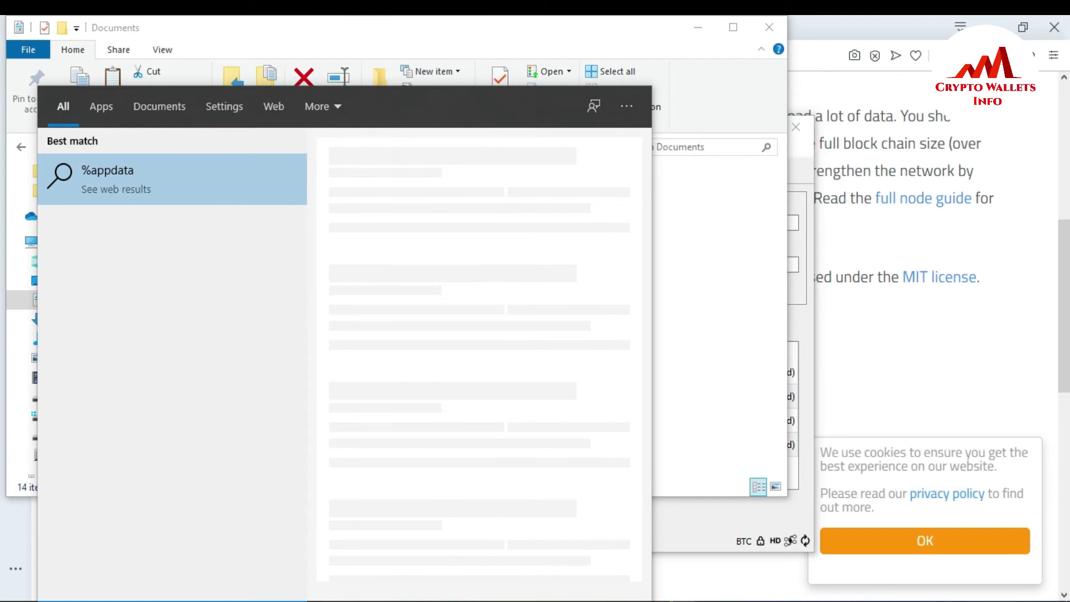
{"action": "type", "text": "%"}
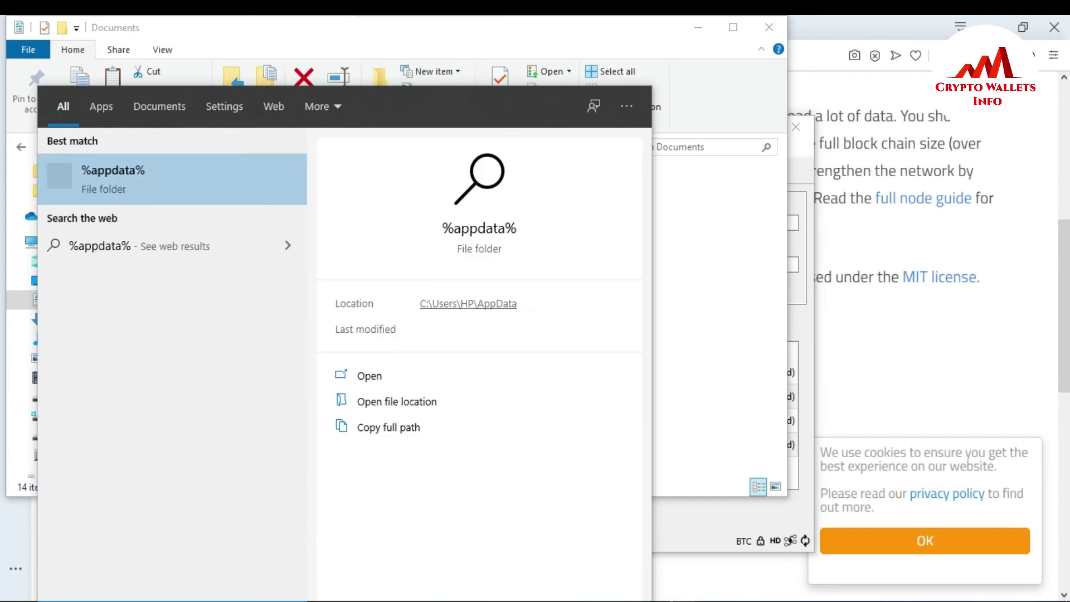
{"action": "key", "text": "Return"}
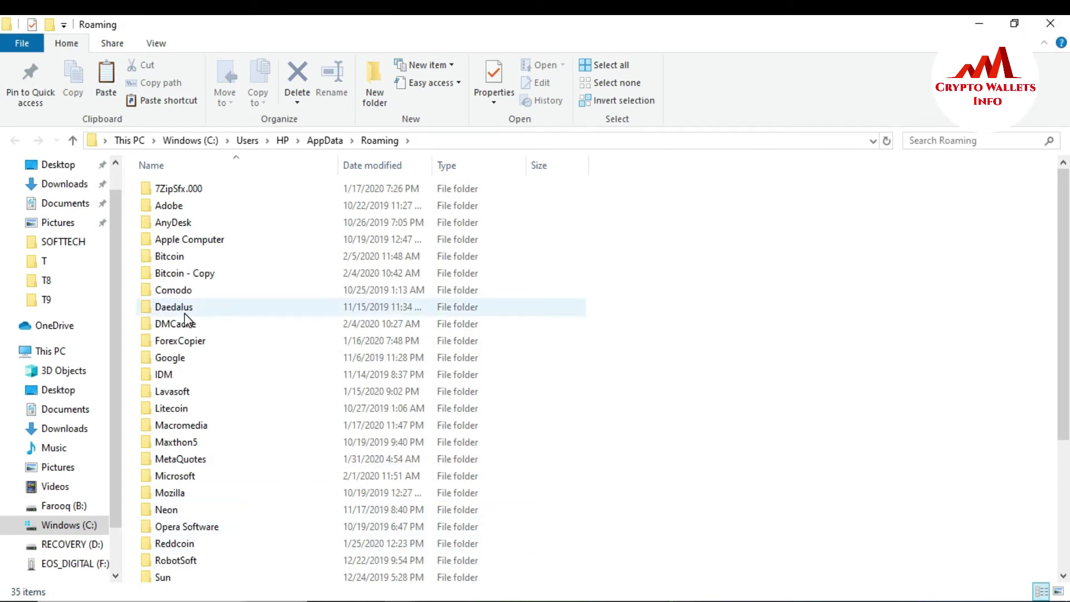
- Open the wallets folder inside the Bitcoin data folder and examine the wallet.dat file, keeping its name
{"action": "double_click", "coordinate": [178, 257]}
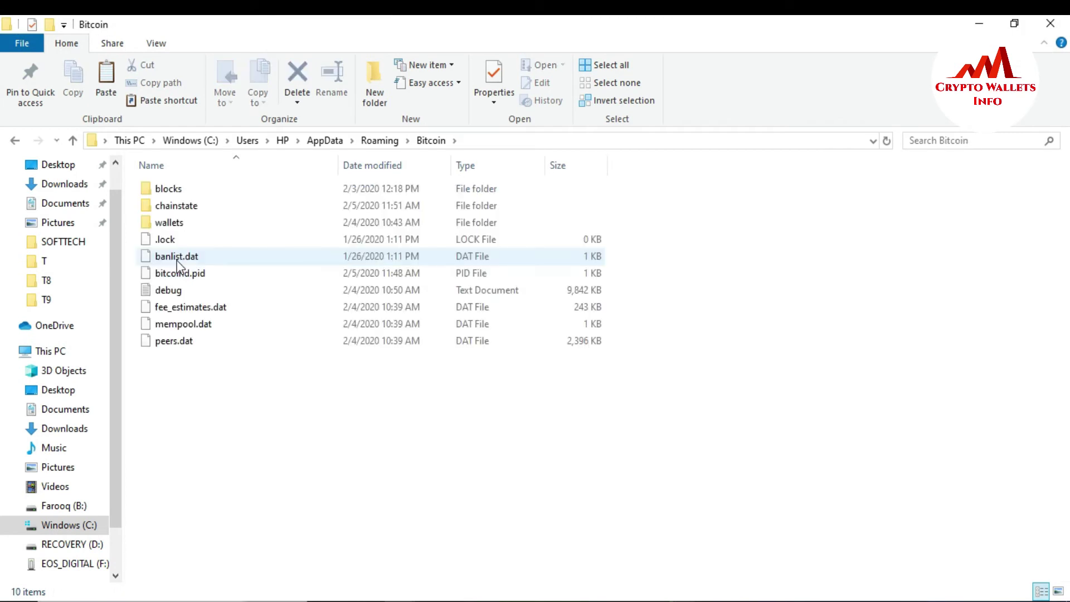
{"action": "double_click", "coordinate": [182, 226]}
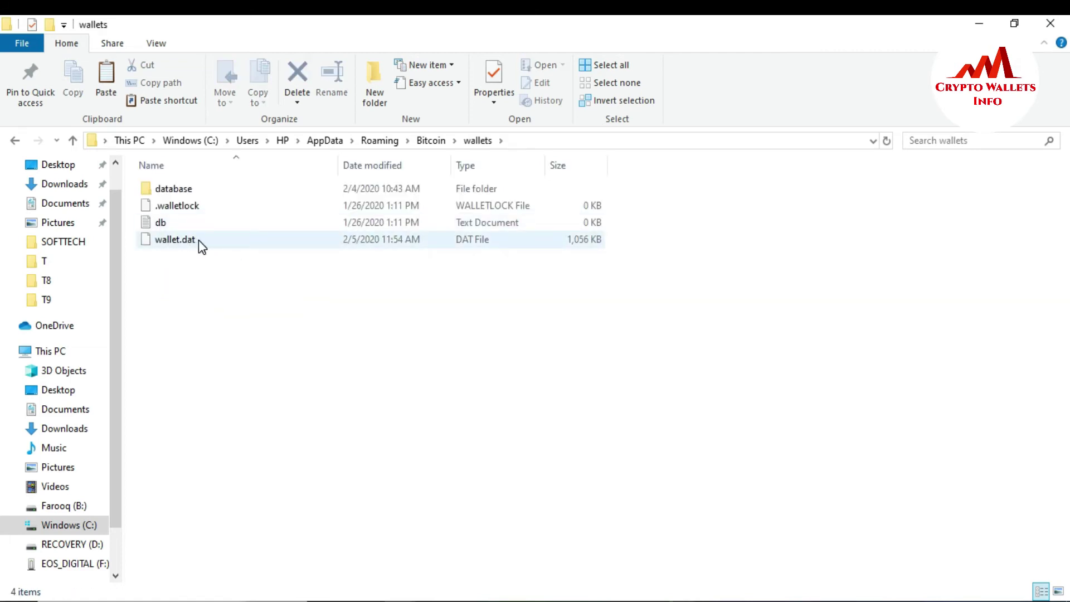
{"action": "left_click", "coordinate": [167, 241]}
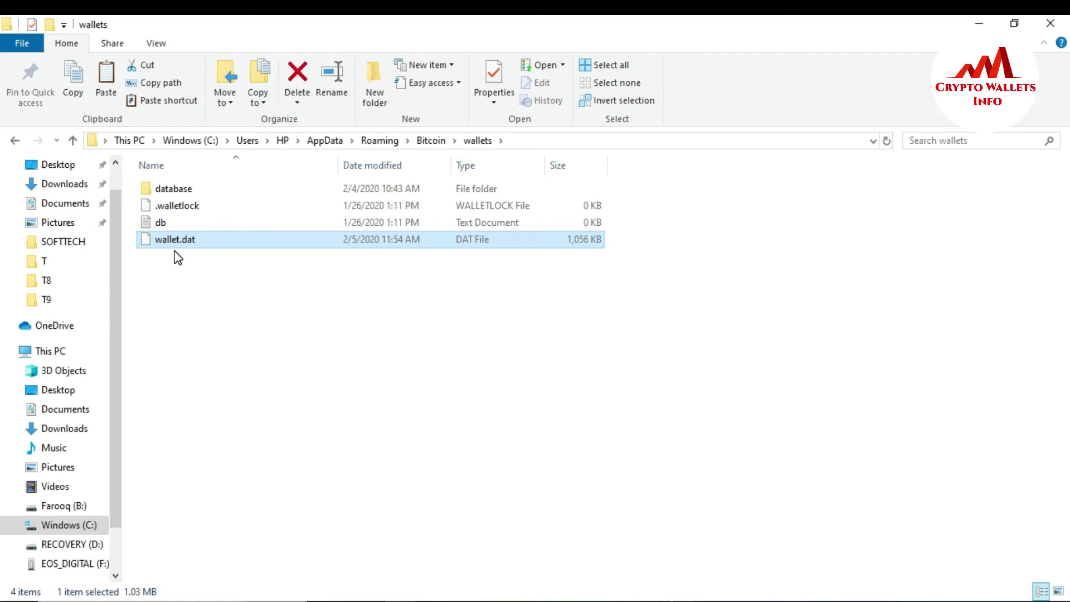
{"action": "left_click", "coordinate": [172, 245]}
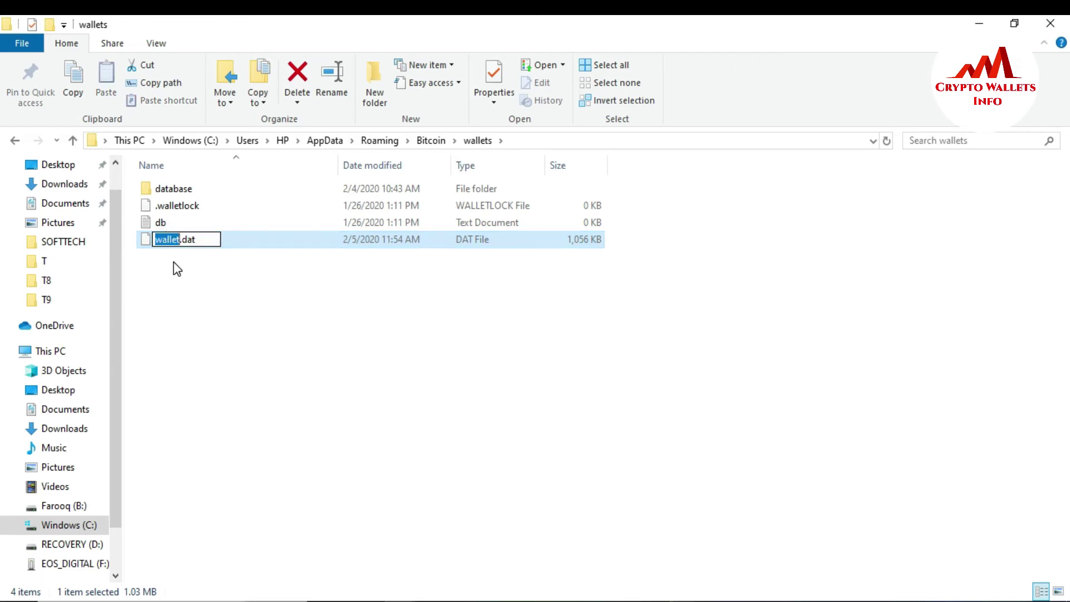
{"action": "left_click", "coordinate": [247, 325]}
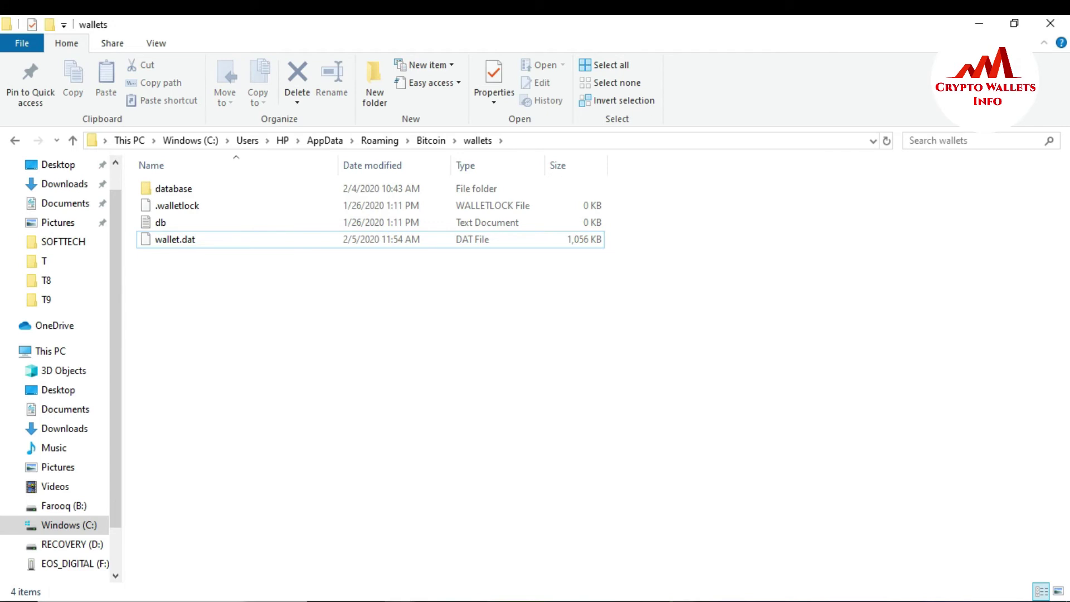
- Switch back to the Documents folder and rename btc.dat as wallet.dat, accepting the suggested name wallet (2).dat
{"action": "left_click", "coordinate": [399, 600]}
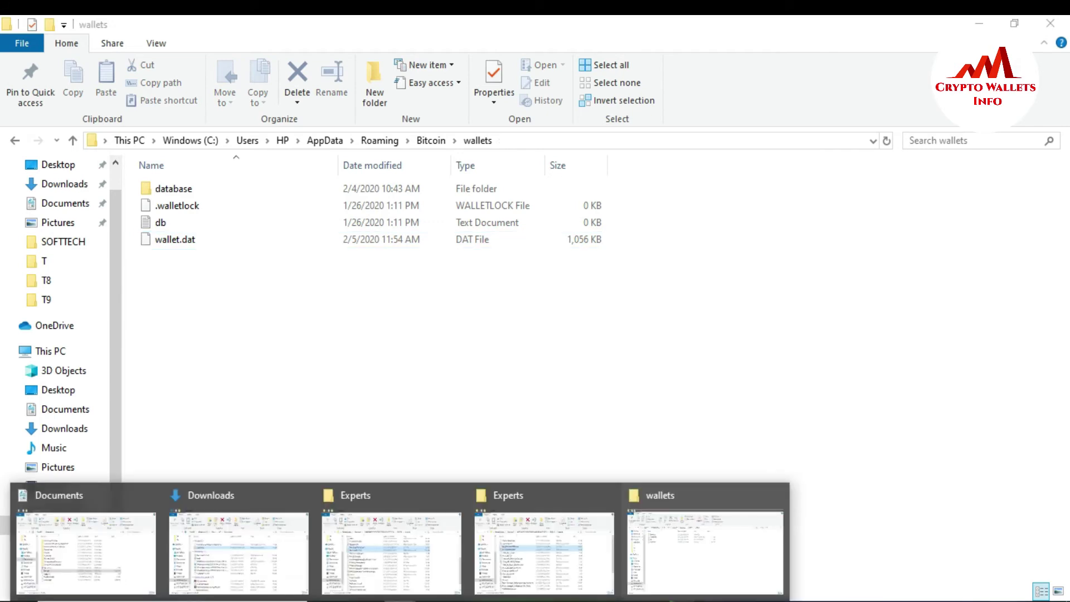
{"action": "left_click", "coordinate": [104, 539]}
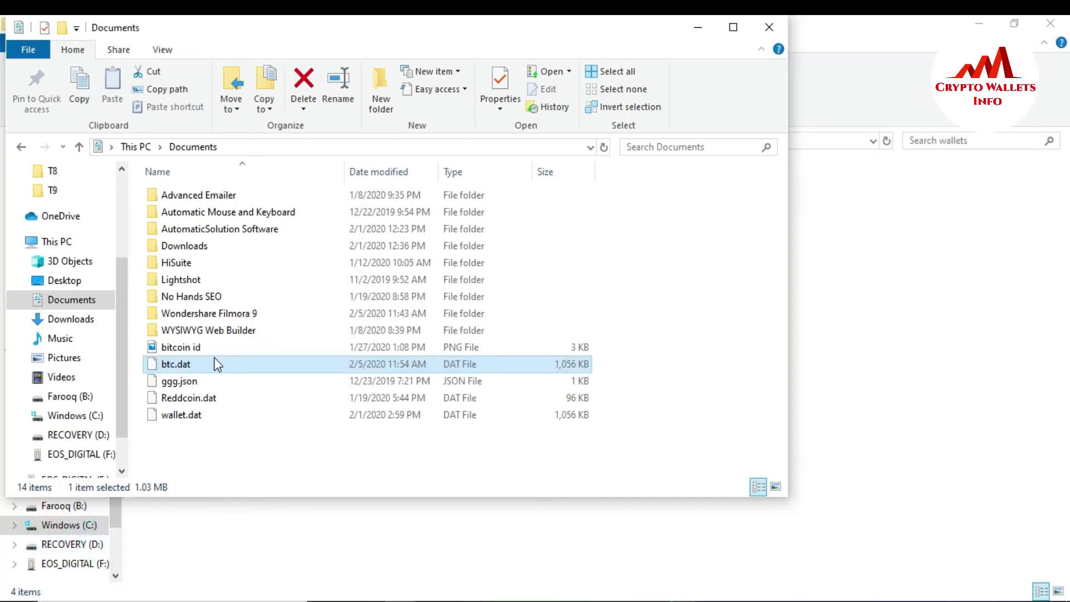
{"action": "right_click", "coordinate": [175, 366]}
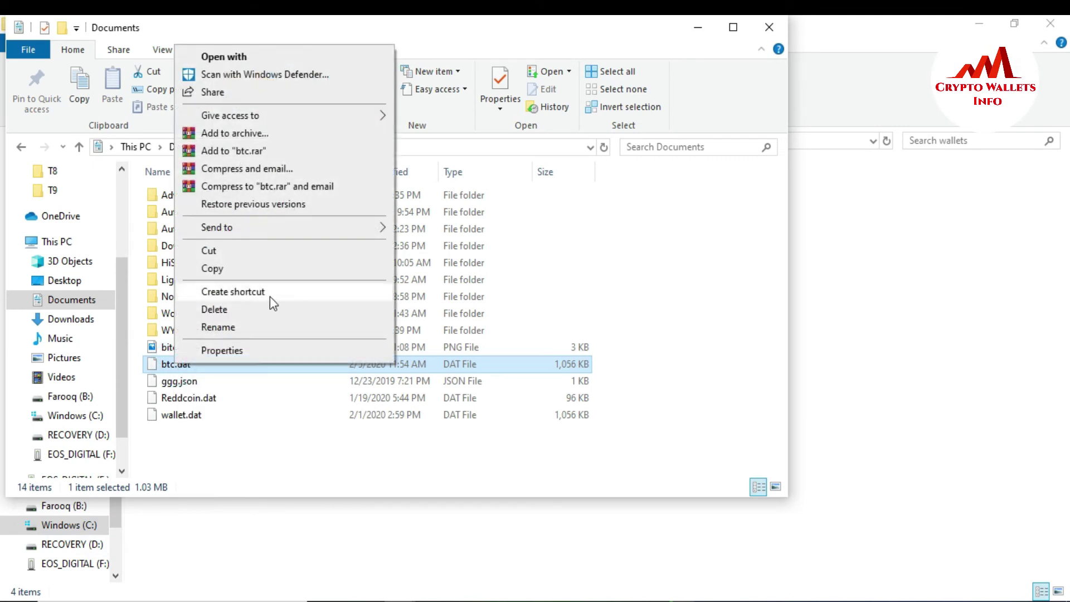
{"action": "left_click", "coordinate": [245, 328]}
{"action": "type", "text": "wallet.dat"}
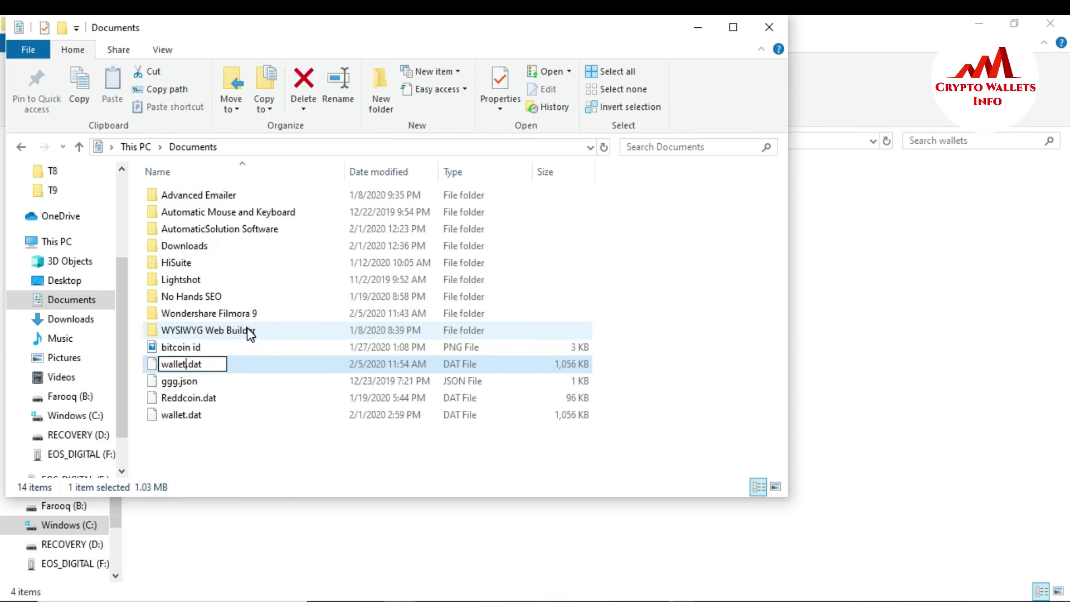
{"action": "left_click", "coordinate": [221, 434]}
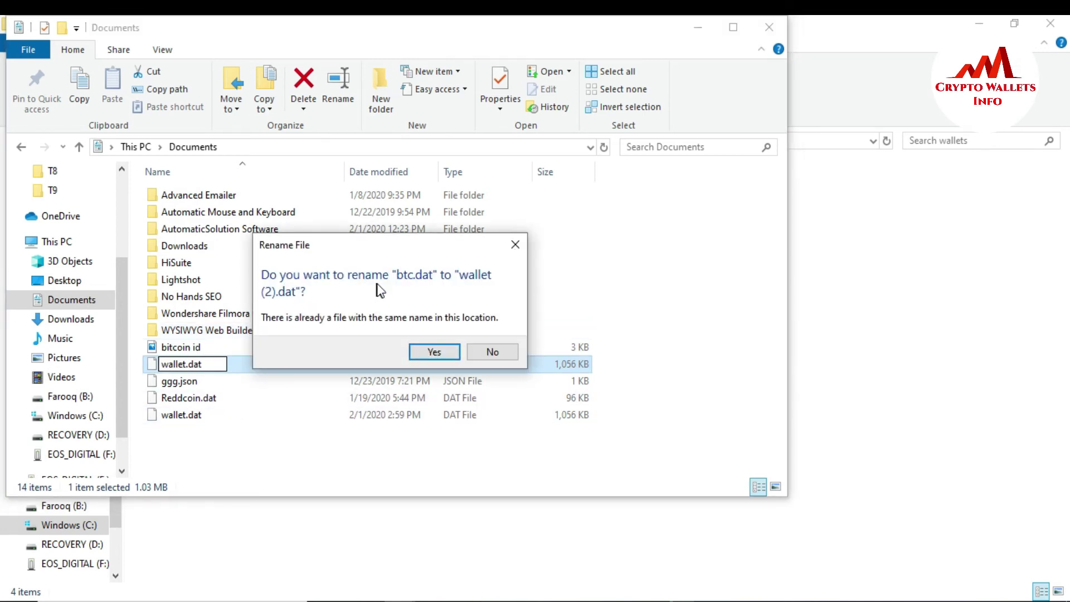
{"action": "left_click", "coordinate": [433, 351]}
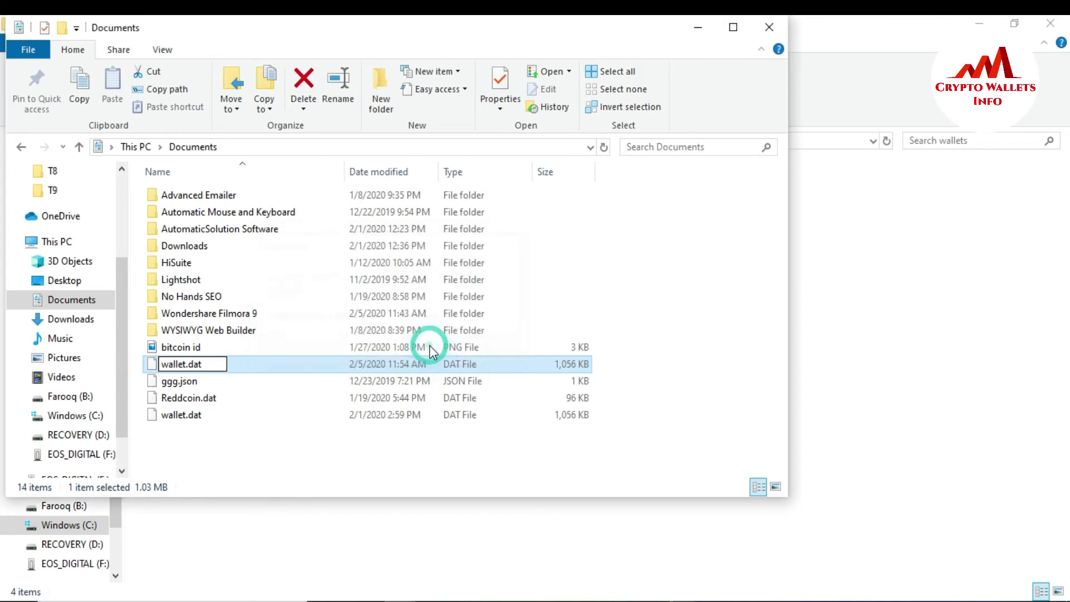
- Copy wallet.dat from Documents into the Bitcoin wallets folder, choosing to replace the file in the destination
{"action": "left_click", "coordinate": [182, 417]}
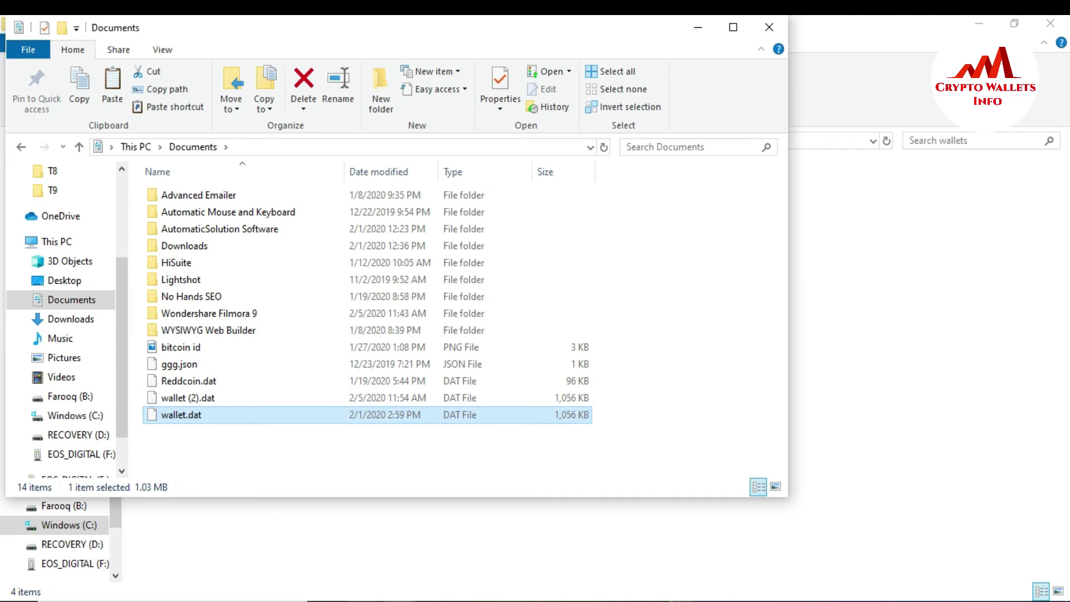
{"action": "left_click", "coordinate": [365, 601]}
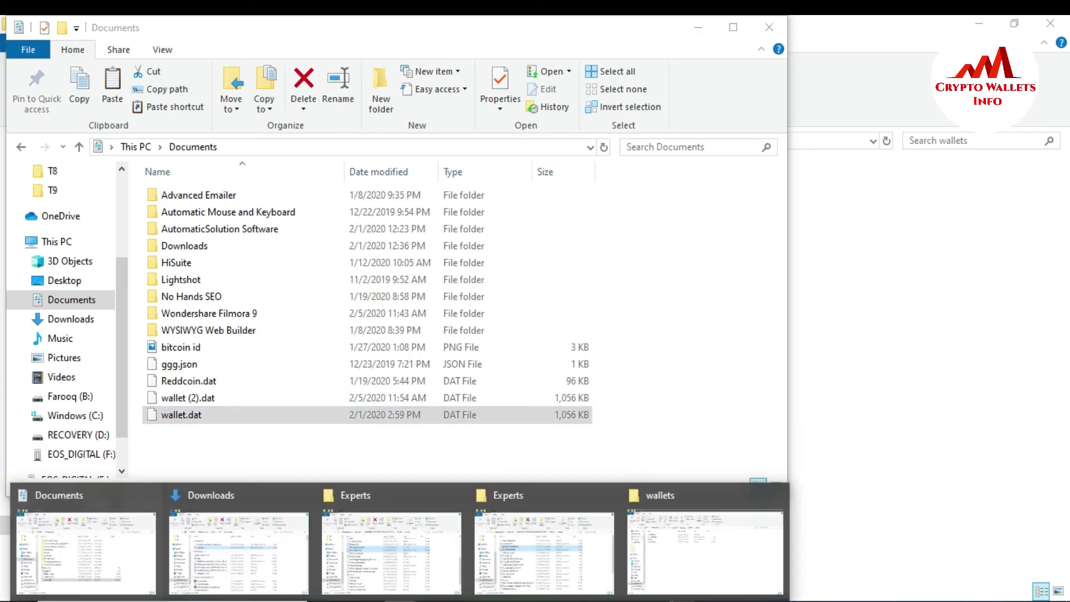
{"action": "left_click", "coordinate": [686, 533]}
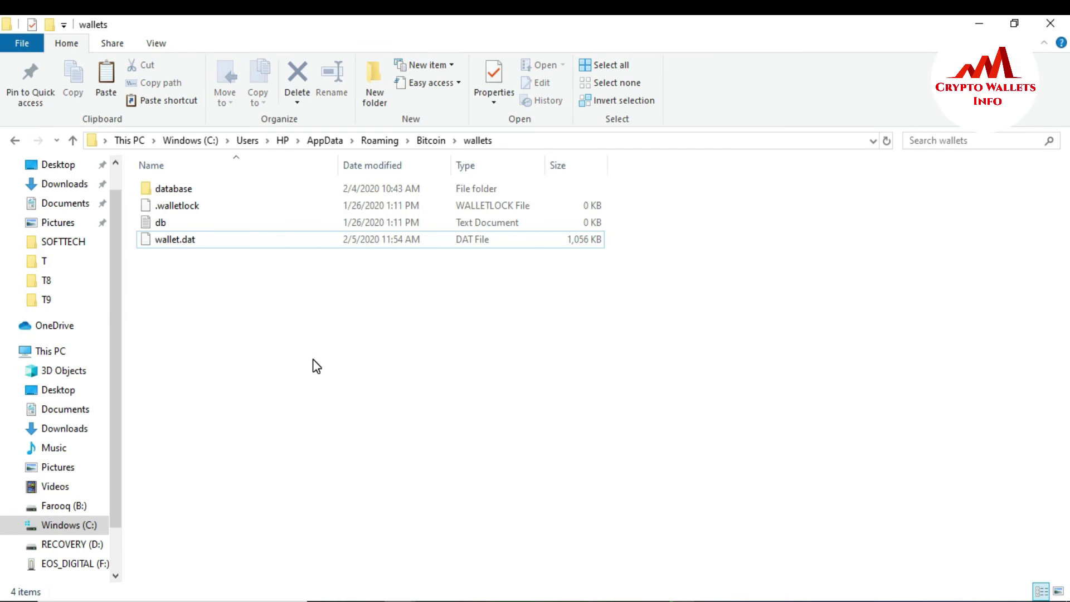
{"action": "key", "text": "ctrl+v"}
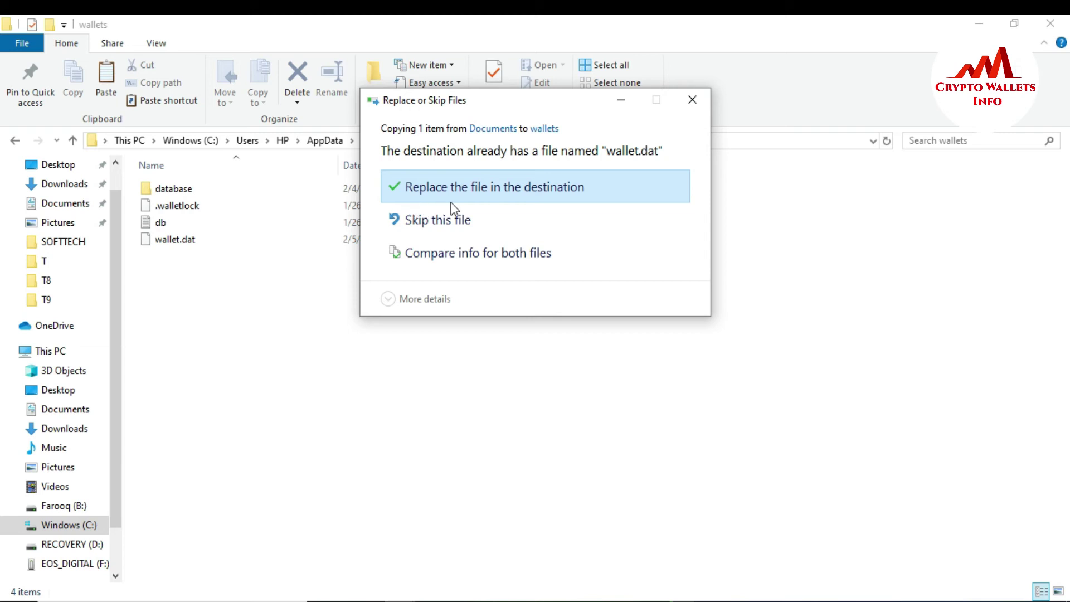
{"action": "left_click", "coordinate": [503, 190]}
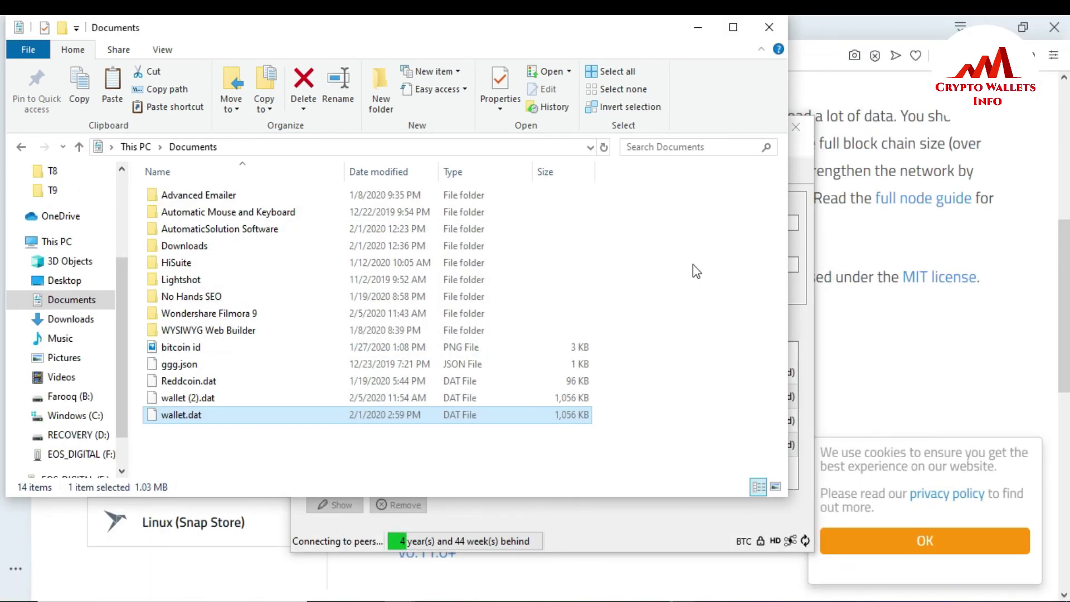
- Switch to Bitcoin Core, view the transactions list, and open the debug console
{"action": "left_click", "coordinate": [652, 526]}
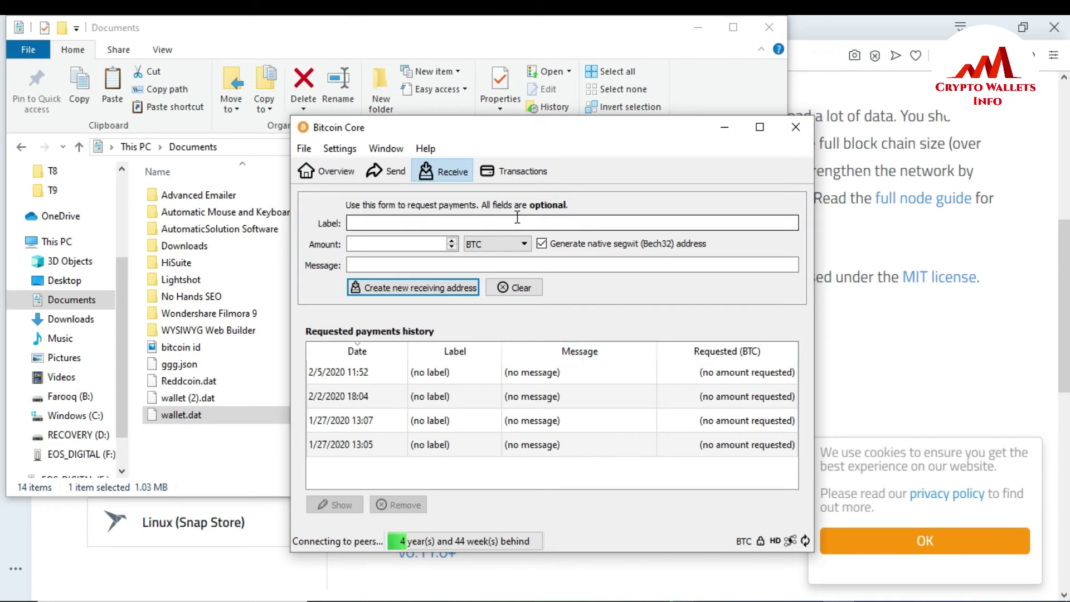
{"action": "left_click", "coordinate": [508, 176]}
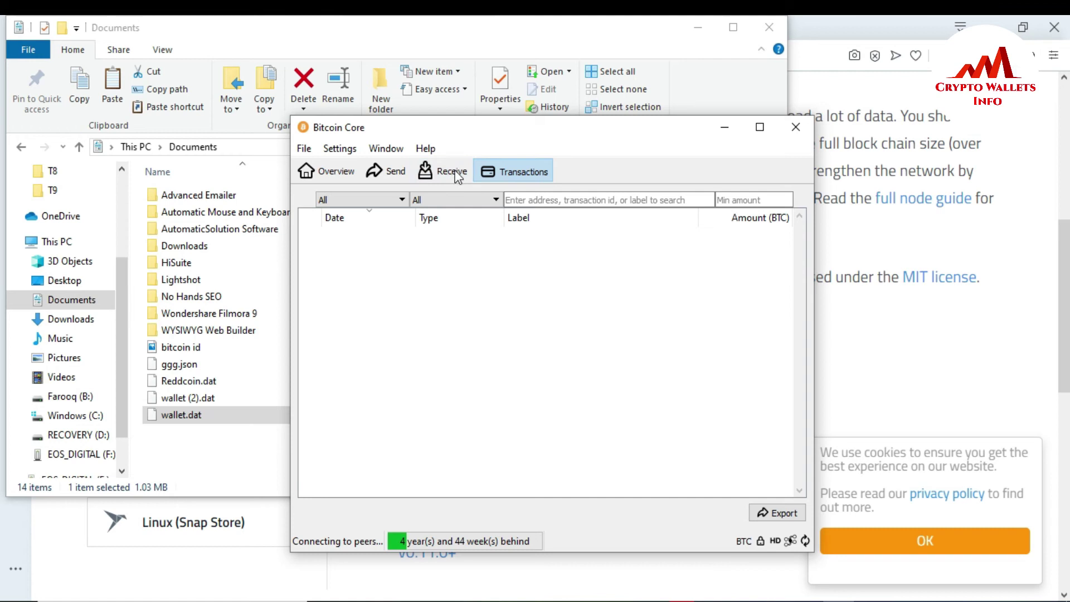
{"action": "left_click", "coordinate": [402, 152]}
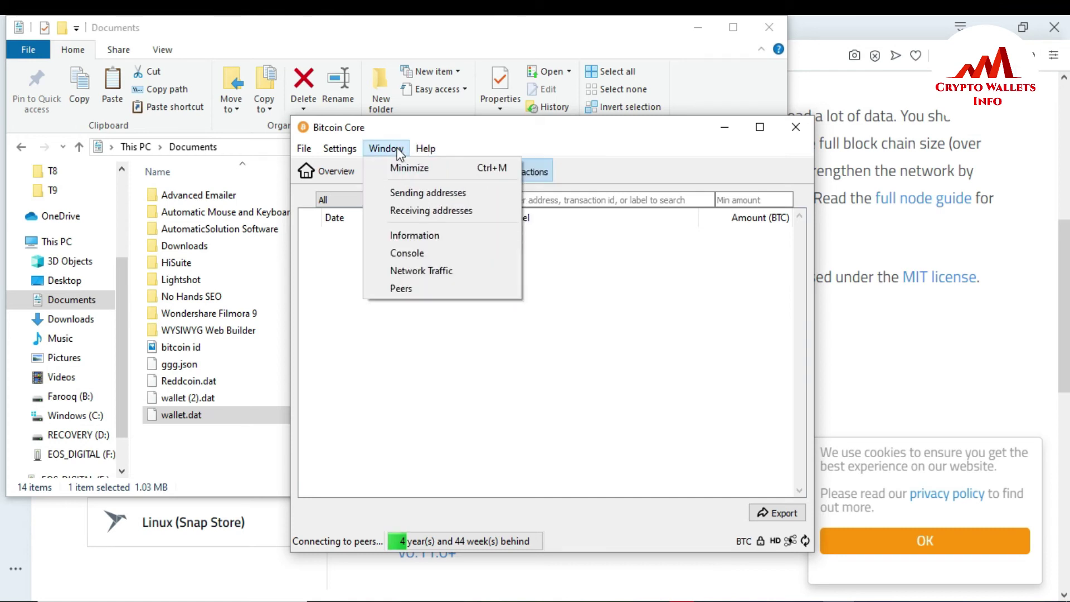
{"action": "left_click", "coordinate": [410, 254]}
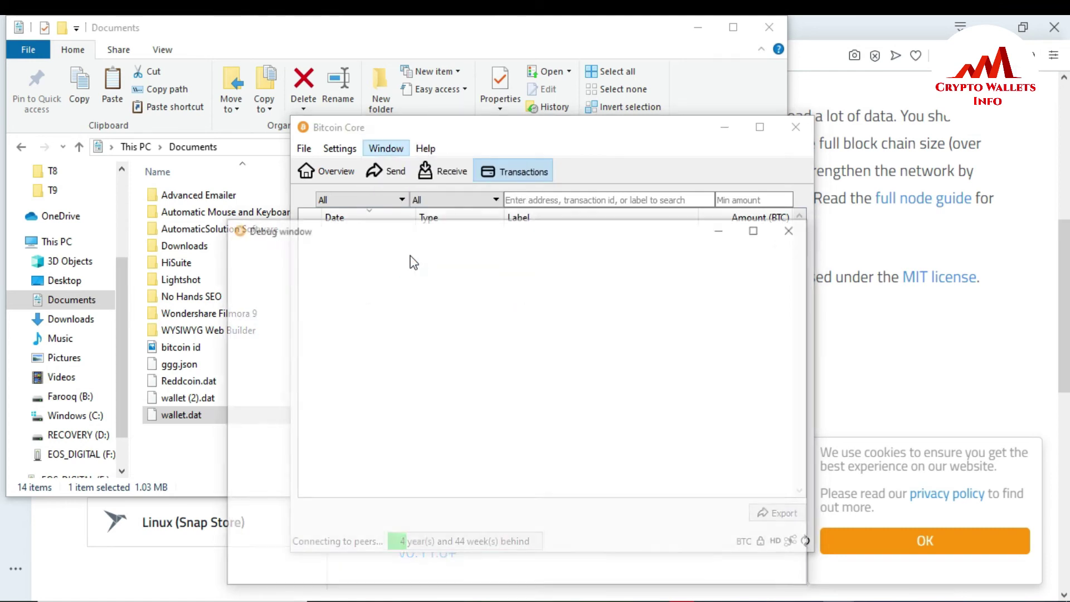
- Enter the suggested importprivkey command in the console without running it, and return to the main wallet window
{"action": "left_click", "coordinate": [343, 563]}
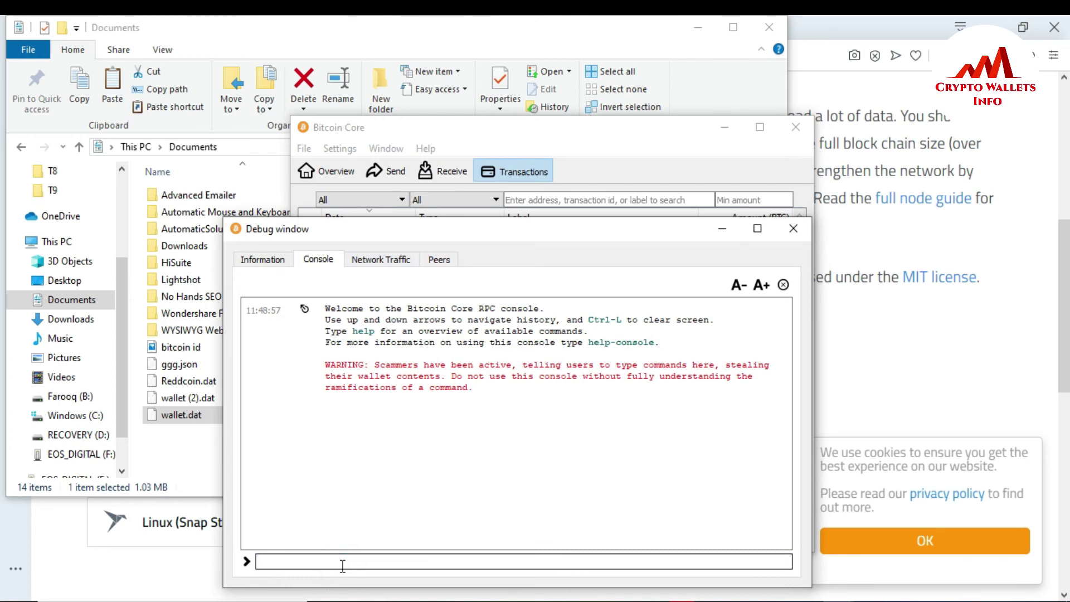
{"action": "type", "text": "im"}
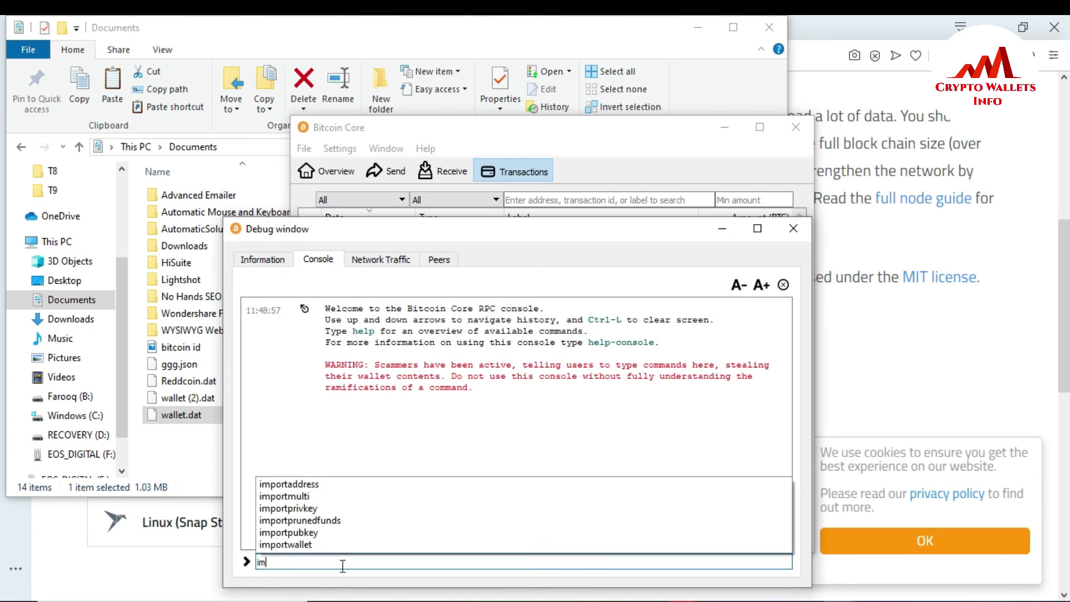
{"action": "left_click", "coordinate": [309, 509]}
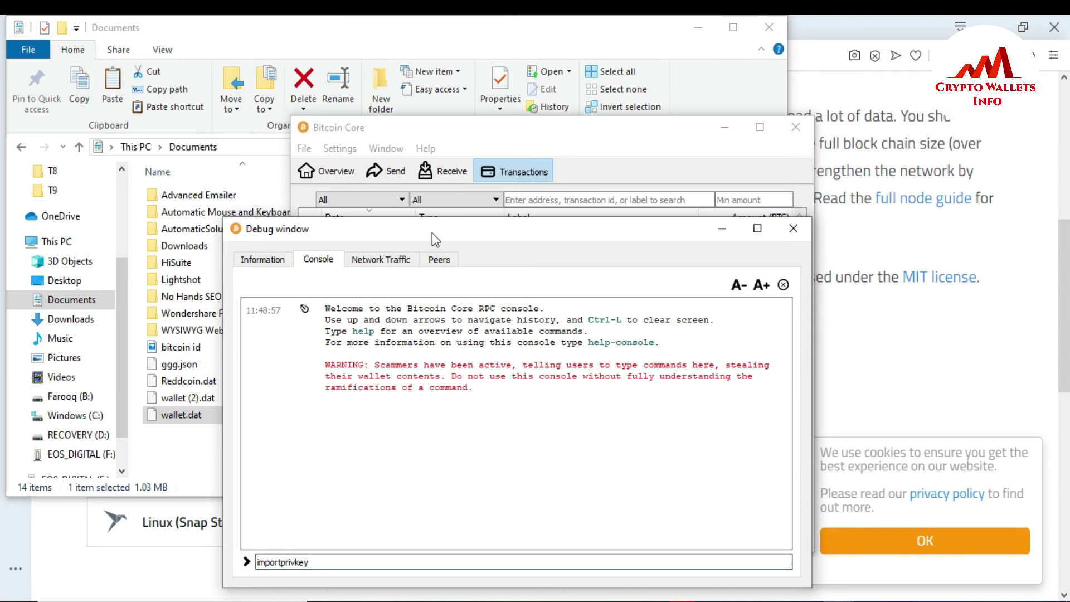
{"action": "left_click", "coordinate": [433, 135]}
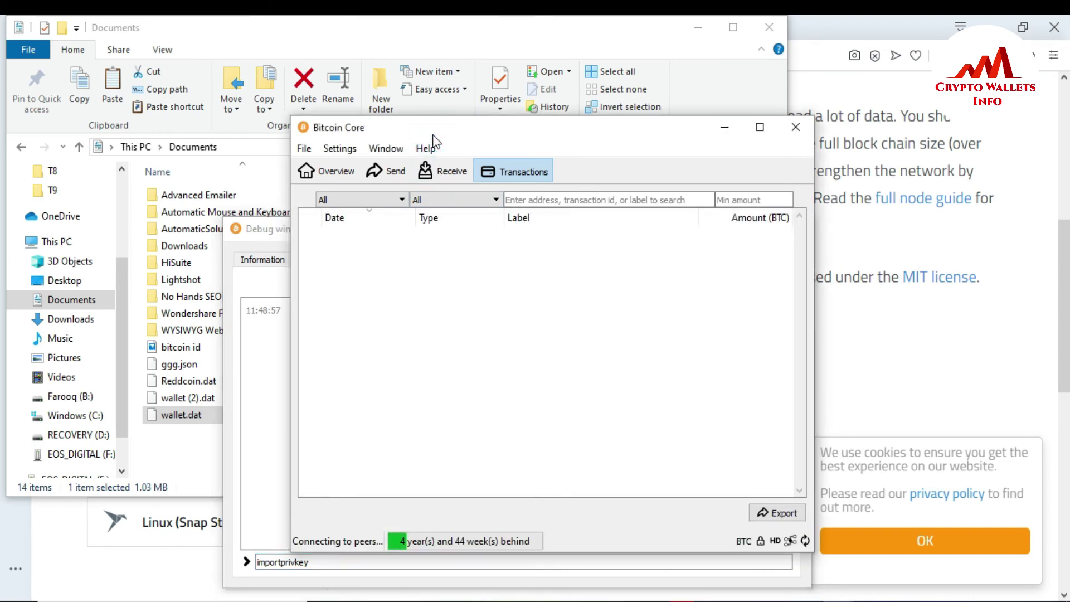
- Open the most recent receiving request, dated 2/5/2020 11:52, copy its Bitcoin address, and close the request details
{"action": "left_click", "coordinate": [432, 172]}
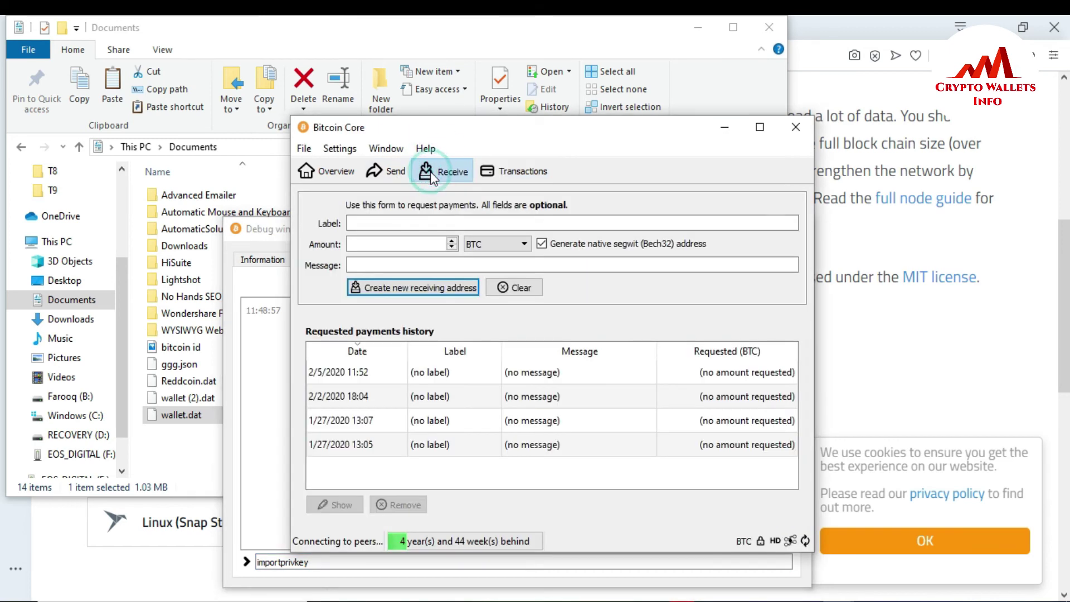
{"action": "double_click", "coordinate": [356, 372]}
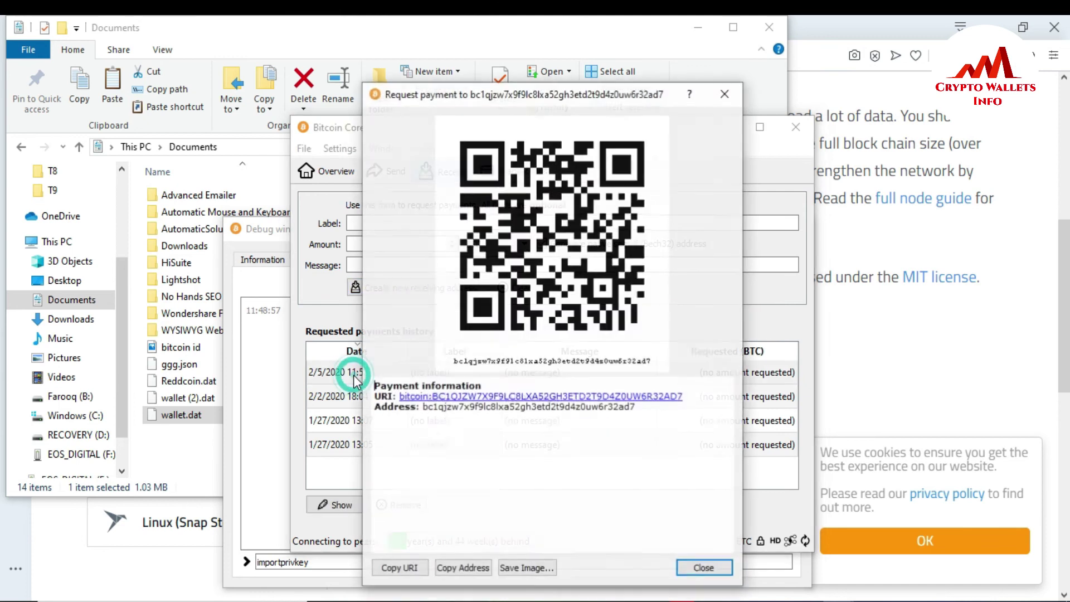
{"action": "double_click", "coordinate": [426, 406]}
{"action": "key", "text": "ctrl+c"}
{"action": "left_click", "coordinate": [724, 94]}
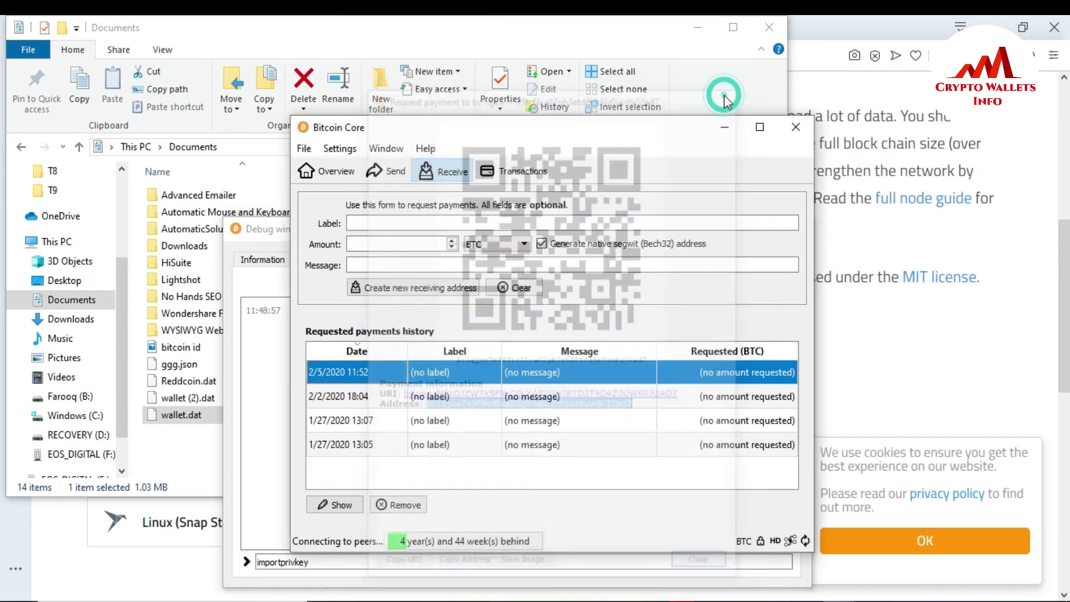
- Paste the copied receiving address after importprivkey in the debug console as a stand-in for the private key, without running the command
{"action": "left_click", "coordinate": [357, 562]}
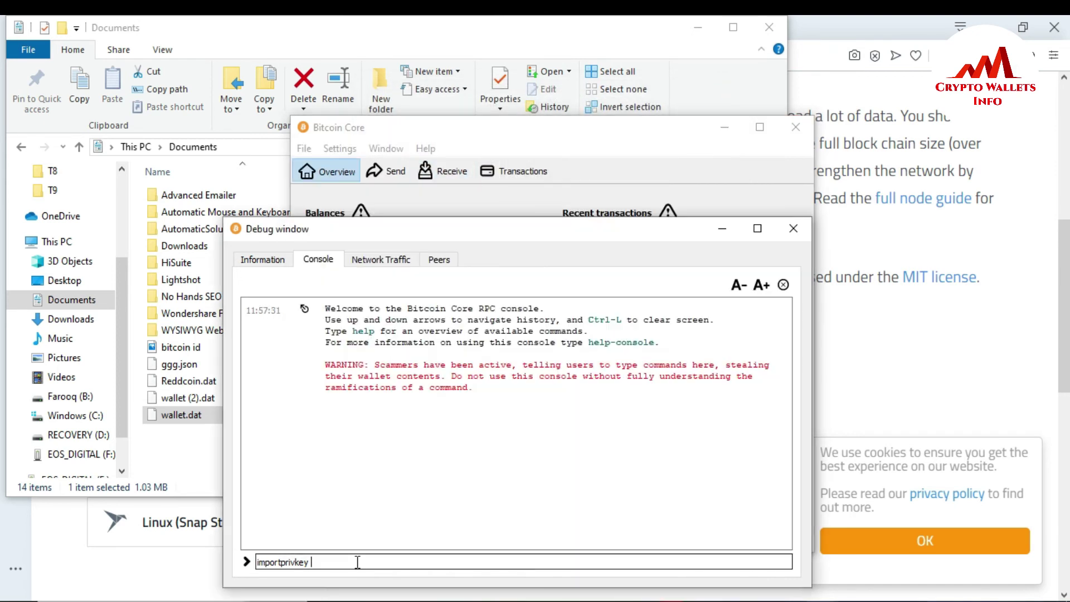
{"action": "key", "text": "ctrl+v"}
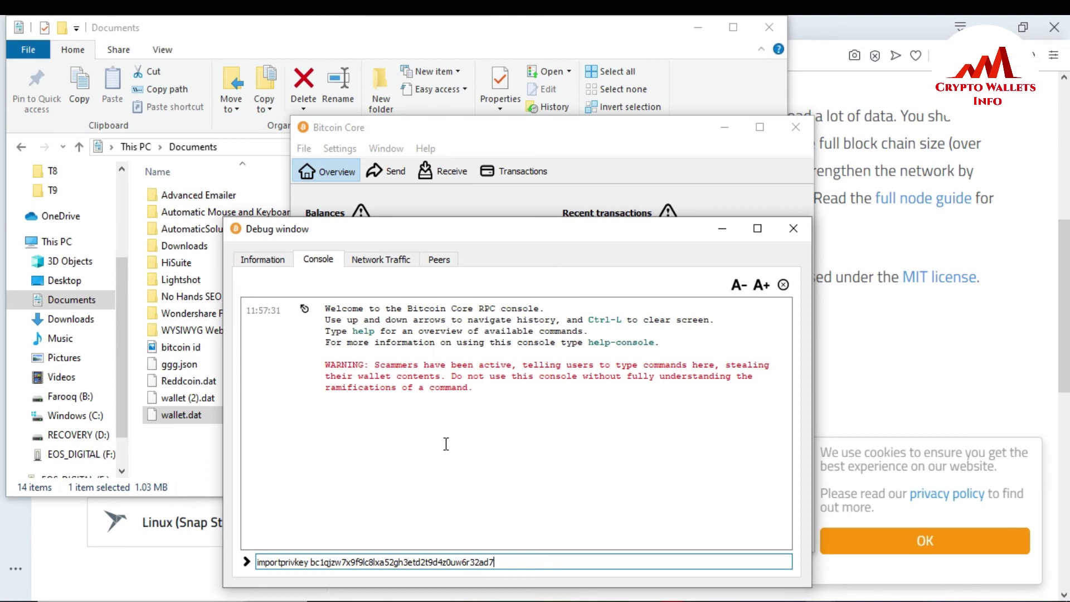
{"action": "key", "text": "ctrl+a"}
{"action": "key", "text": "ctrl+v"}
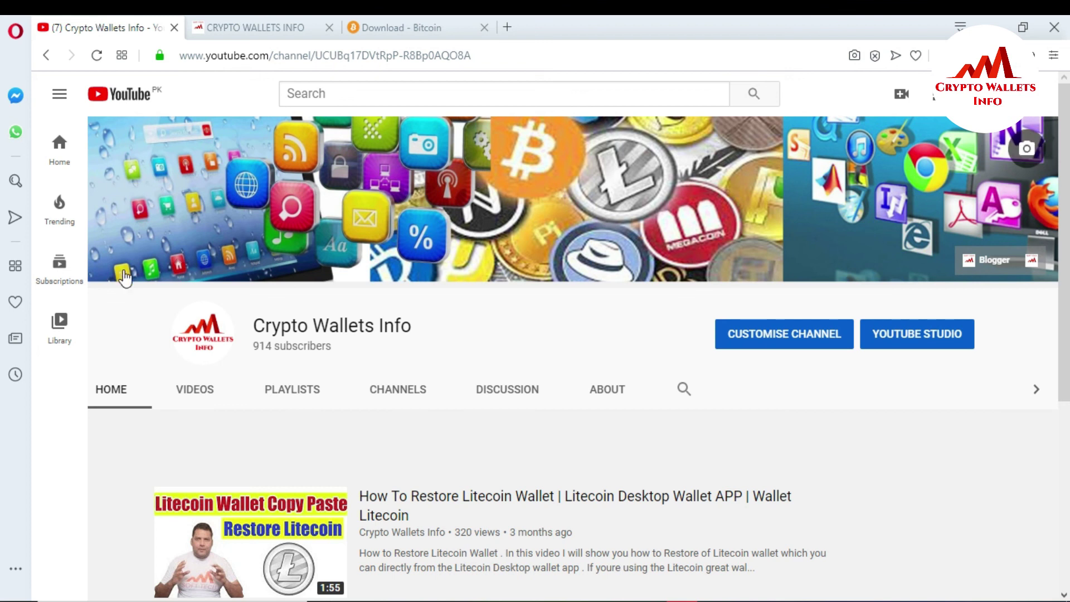
- Switch to the Opera browser, open the Crypto Wallets Info YouTube channel's videos, and view the cryptowalletsinfo.com home page
{"action": "left_click", "coordinate": [211, 392]}
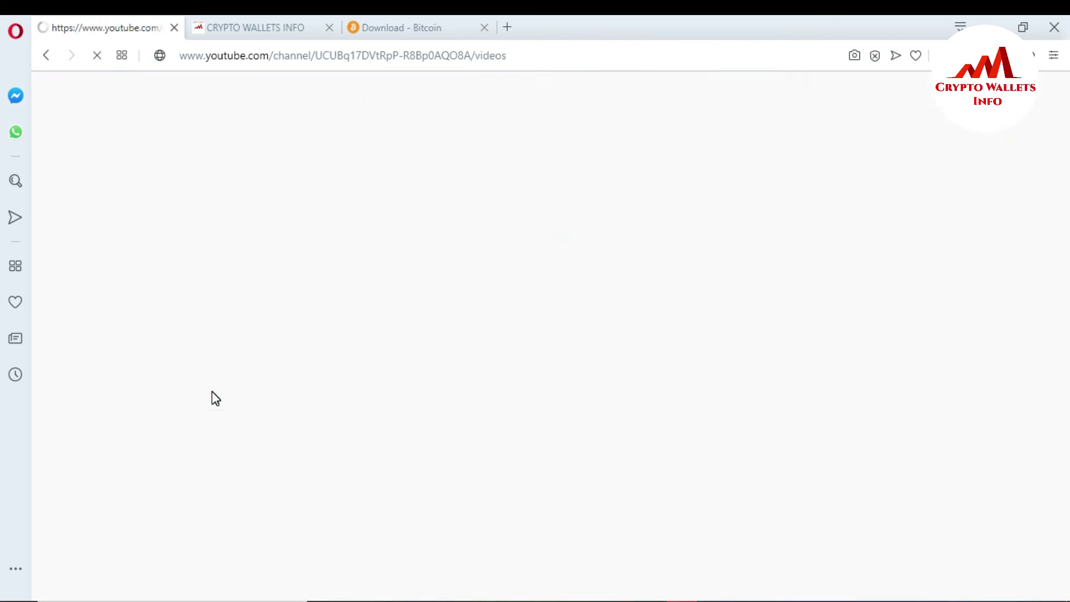
{"action": "left_click", "coordinate": [225, 22]}
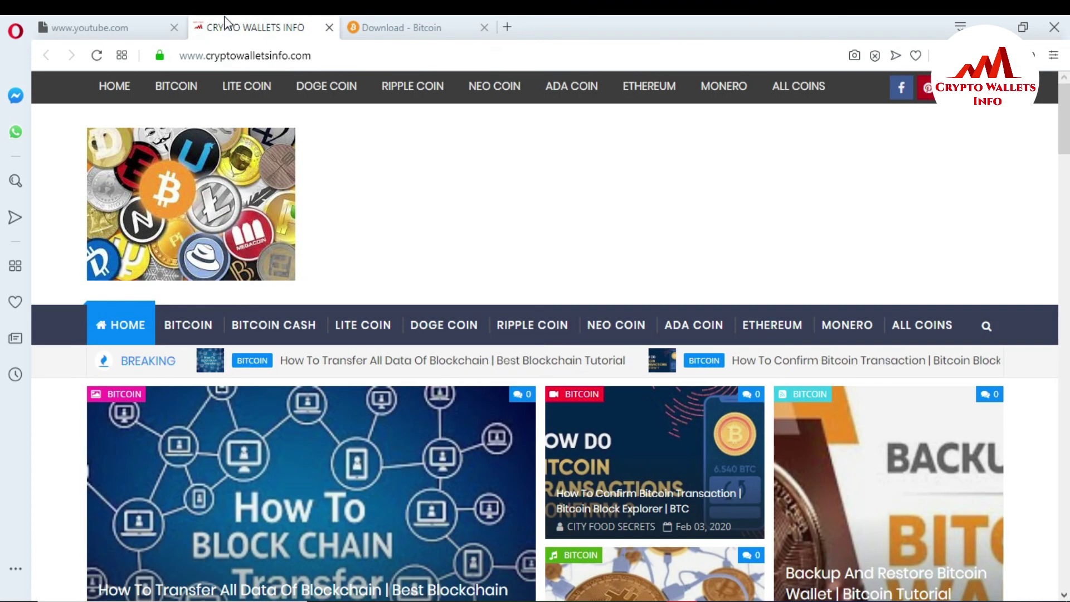